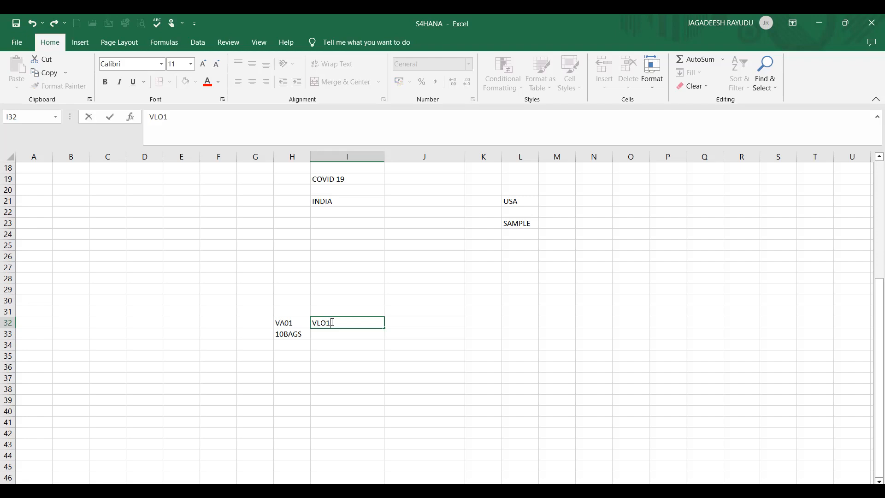
Correct cell I32 to 'VL01N' and enter quantity 10 in I33.
key("BackSpace")
type("01N")
key("Return")
type("10")
key("Tab")
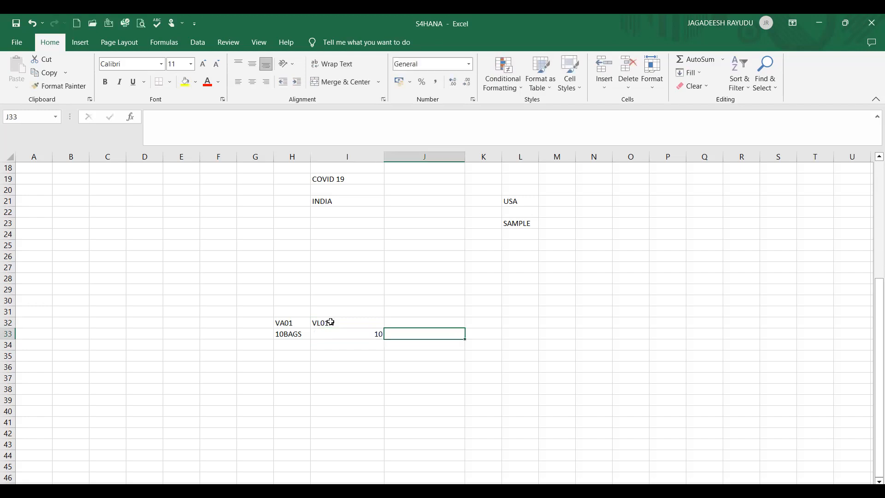
Enter 'VF01' in J32 with 10 in J33, then return to SAP.
left_click(420, 321)
type("VF01")
key("Return")
type("10")
left_click(341, 366)
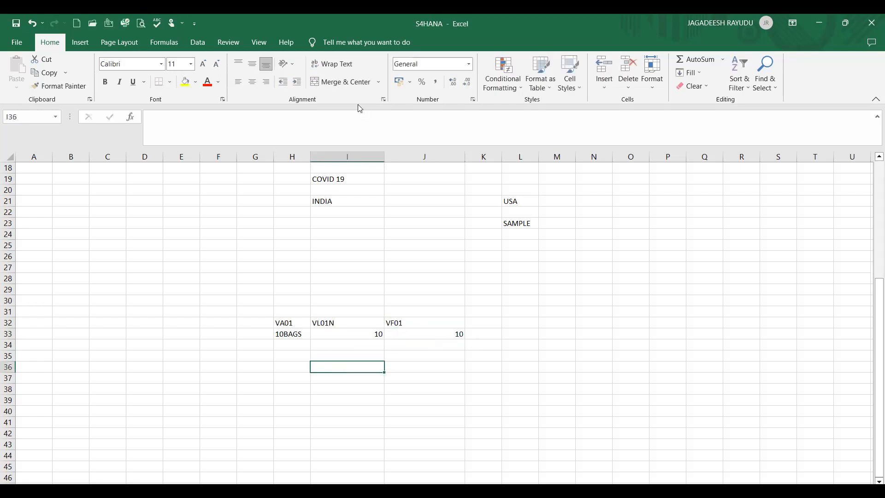
key("alt+Tab")
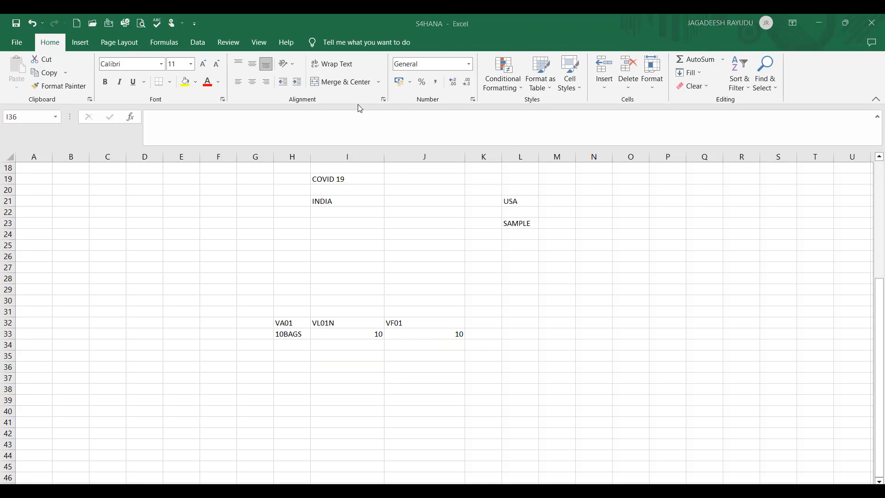
left_click(49, 68)
Start sales order creation with /NVA01 using order type SO.
type("/NVA01")
key("Return")
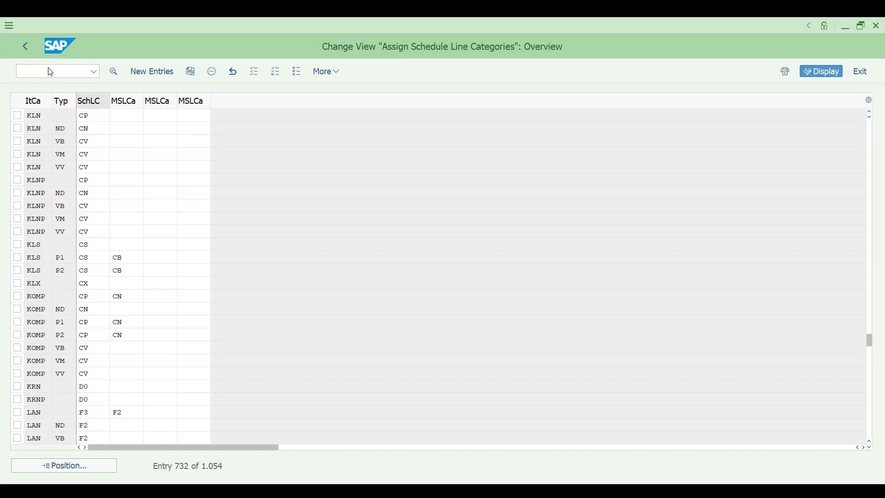
key("Down")
key("Down")
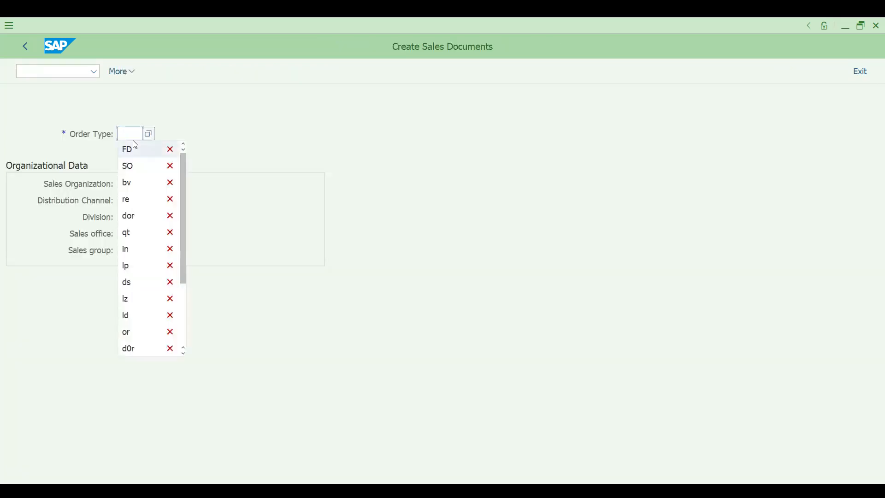
key("Down")
key("Down")
key("Down")
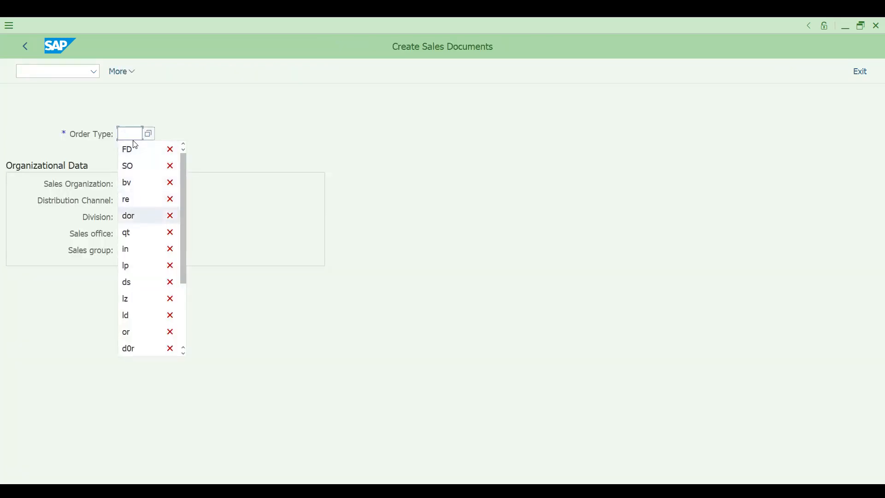
key("Up")
key("Up")
key("Up")
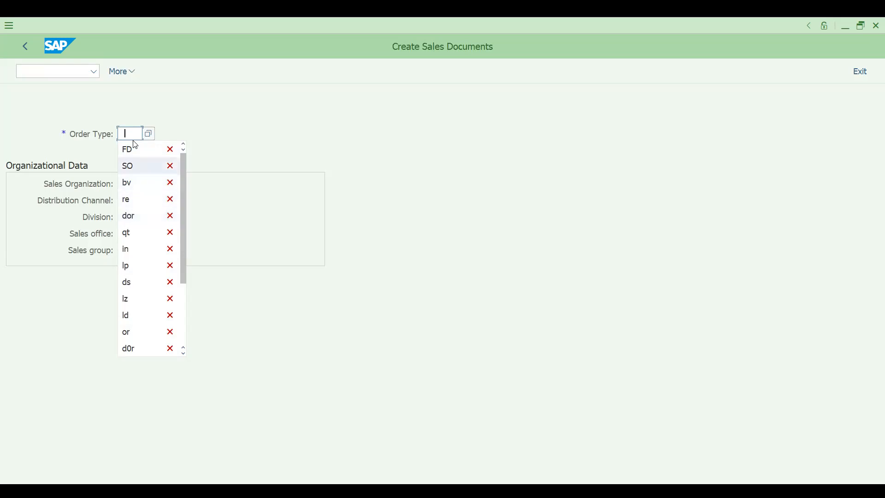
key("Return")
Set organisational data to sales org DRT1, channel D1, division DD.
key("space")
key("Down")
key("Return")
key("Tab")
key("space")
key("Down")
key("Return")
key("Tab")
key("space")
key("Down")
key("Return")
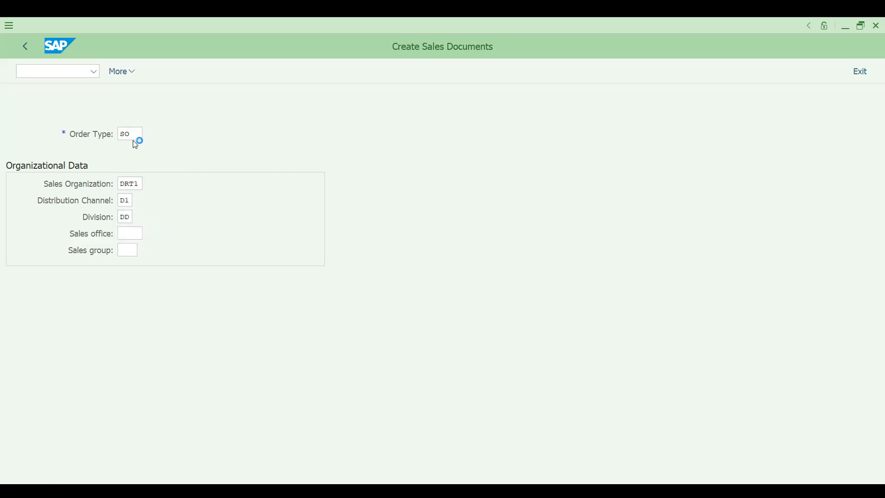
key("space")
Fill in the sold-to party, reference 'SDFEXAMPLE1', and item material 113 with quantity 10.
key("Down")
key("Return")
key("Return")
type("SDF")
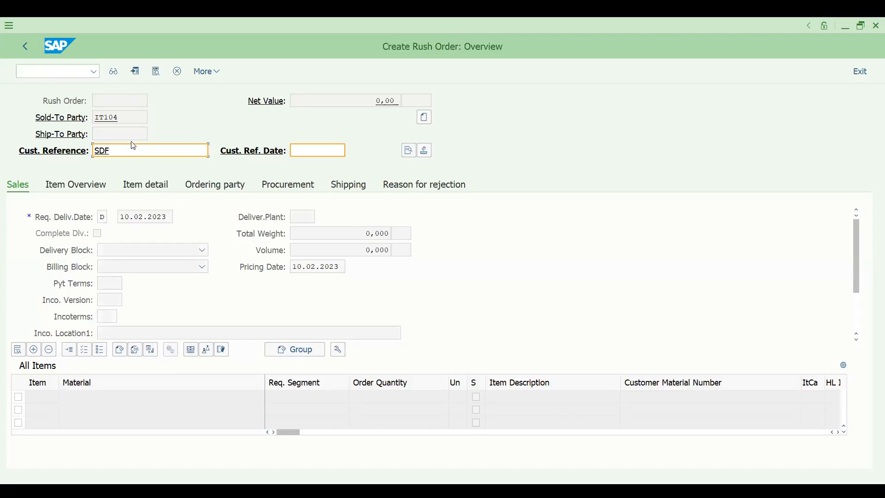
type("EXAMPLE1")
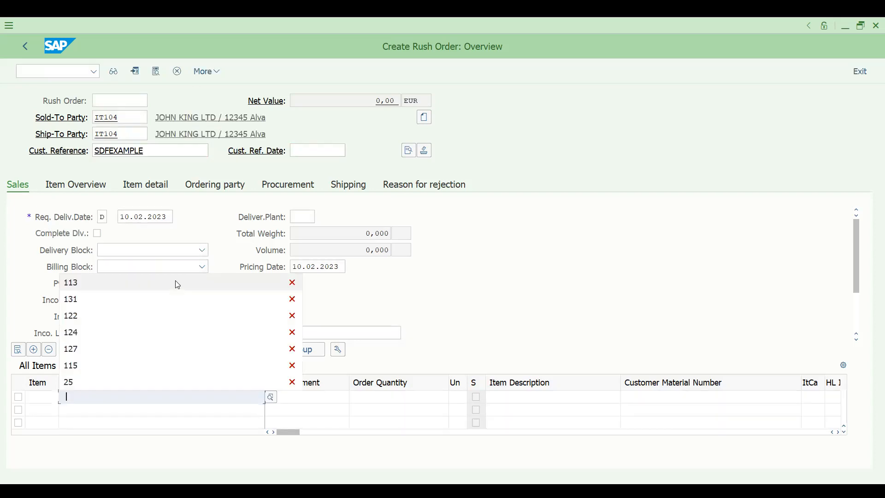
left_click(177, 282)
key("Tab")
key("Tab")
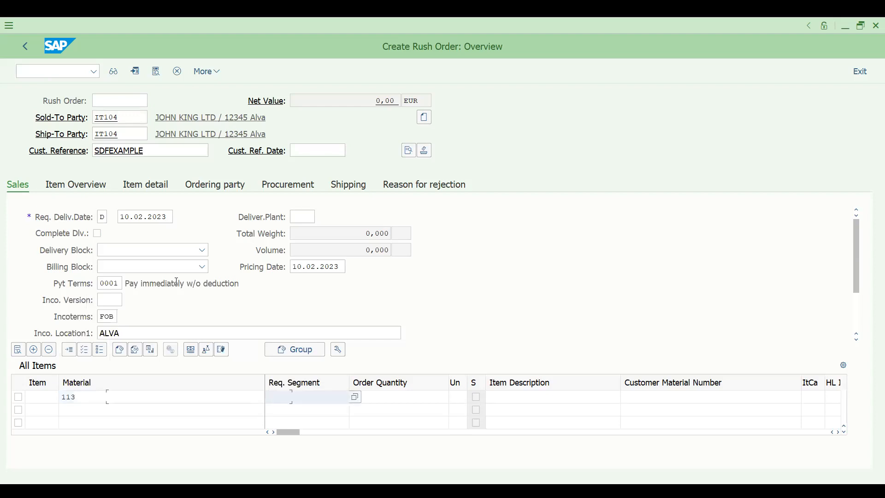
type("10")
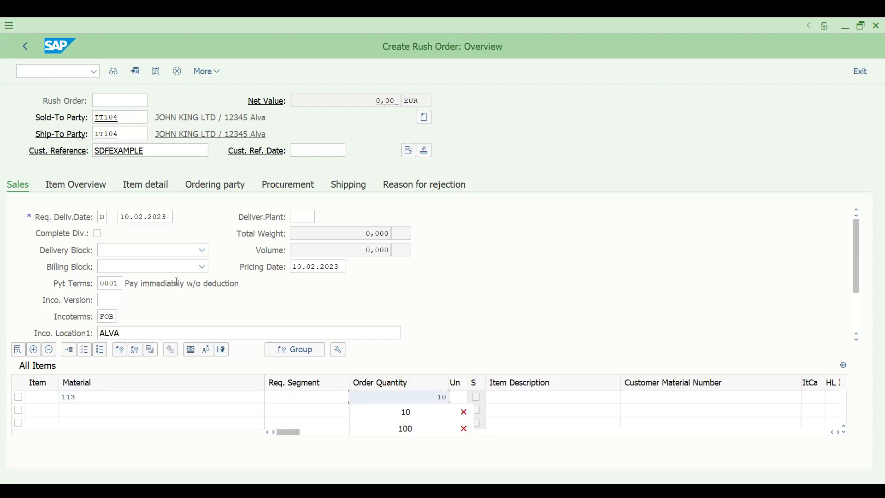
key("Return")
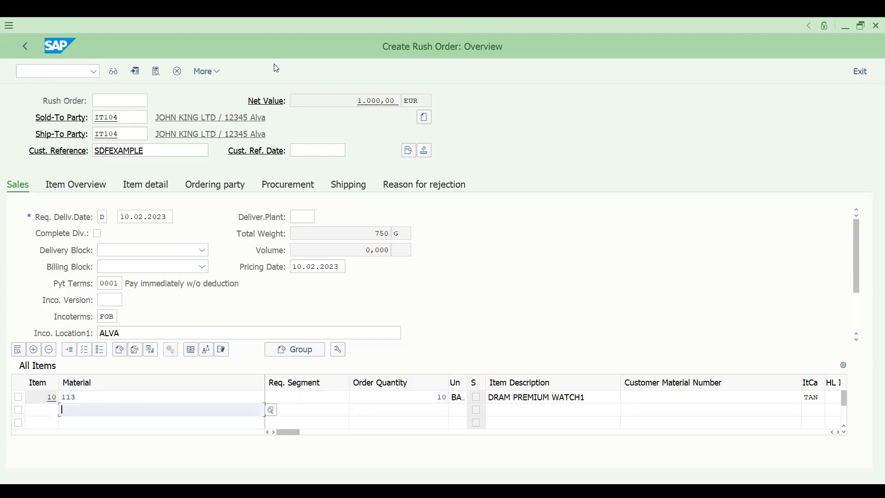
Browse the additional sales document commands without choosing any.
left_click(206, 73)
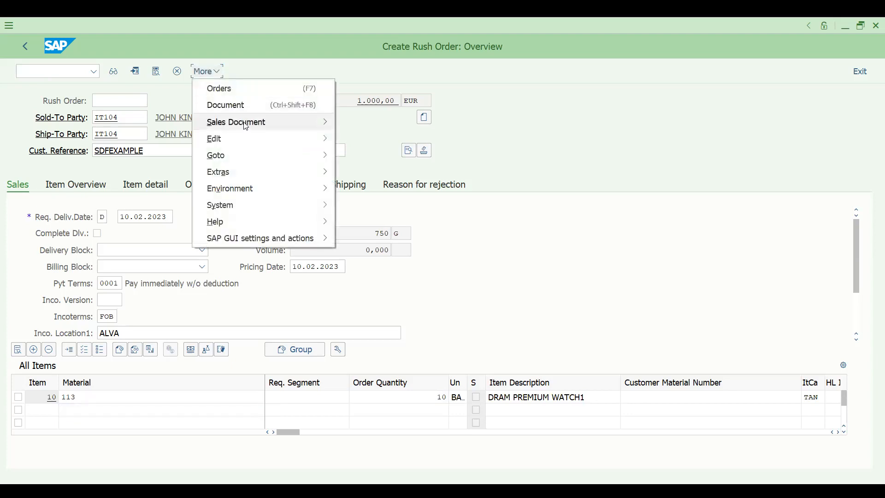
left_click(248, 123)
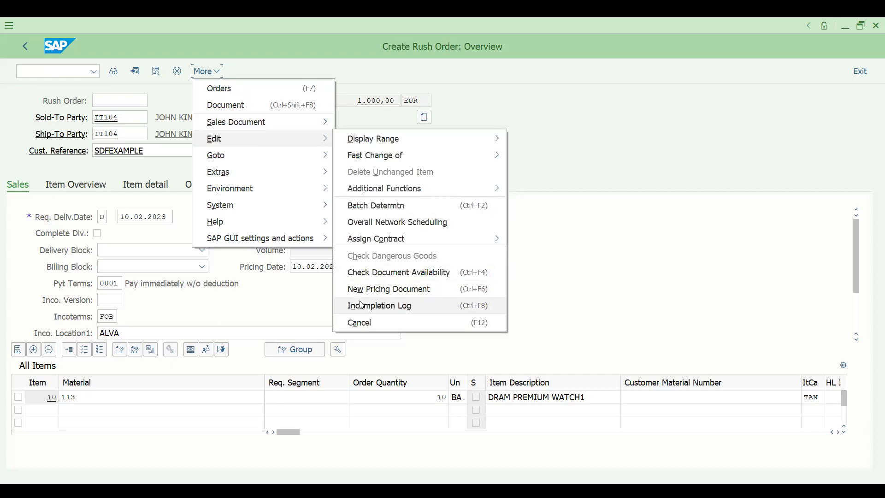
left_click(362, 305)
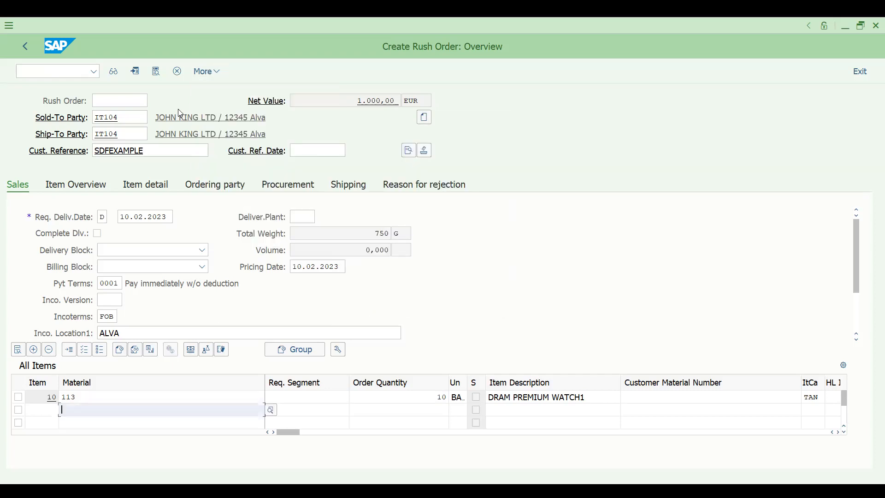
Save rush order 192 and try delivering it from shipping point DRS1, which finds no delivery-relevant items.
key("ctrl+s")
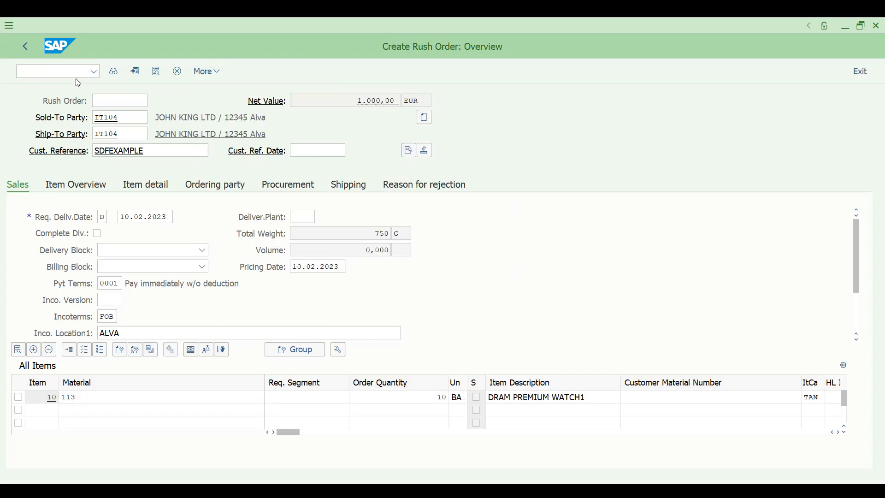
left_click(66, 70)
type("/N")
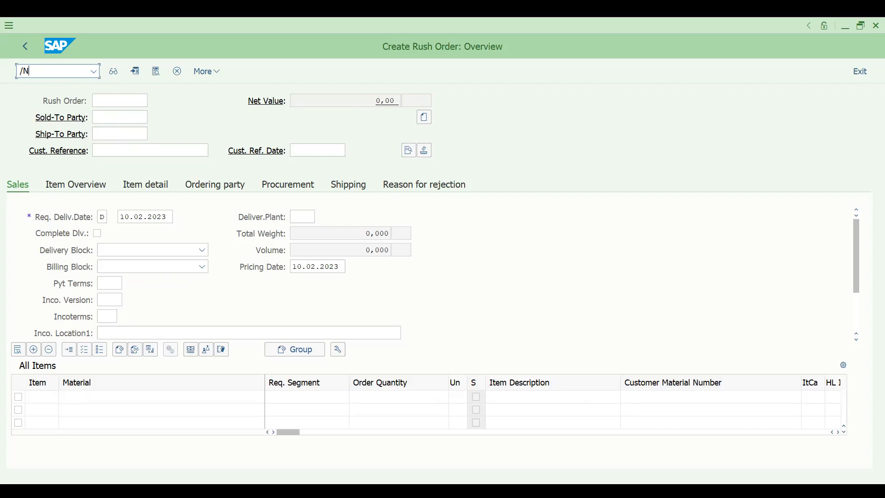
type("VL01N")
key("Return")
left_click(135, 133)
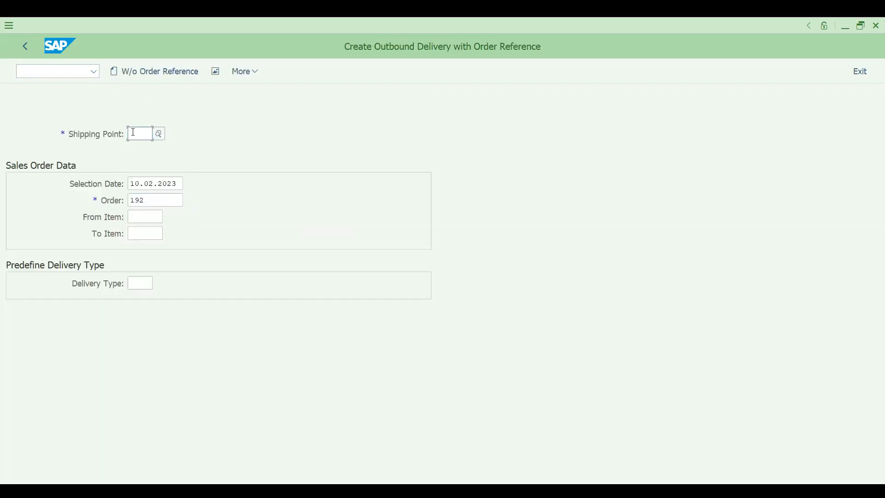
key("Down")
key("Return")
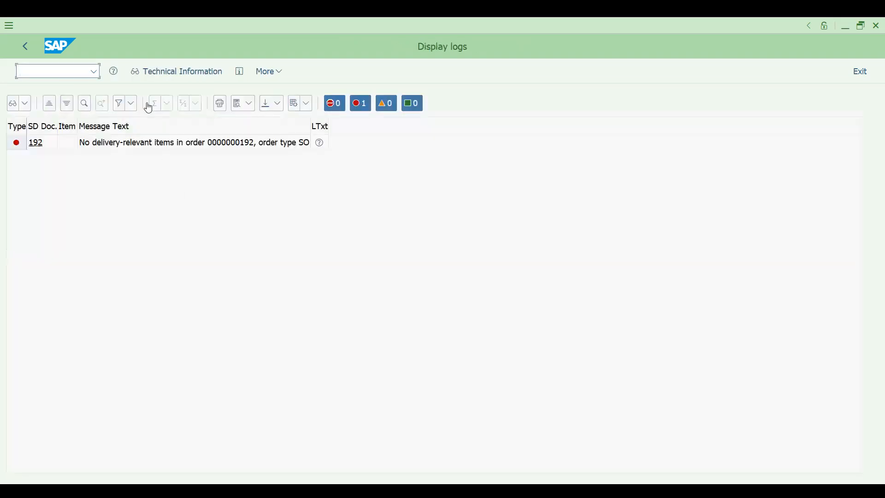
left_click(24, 48)
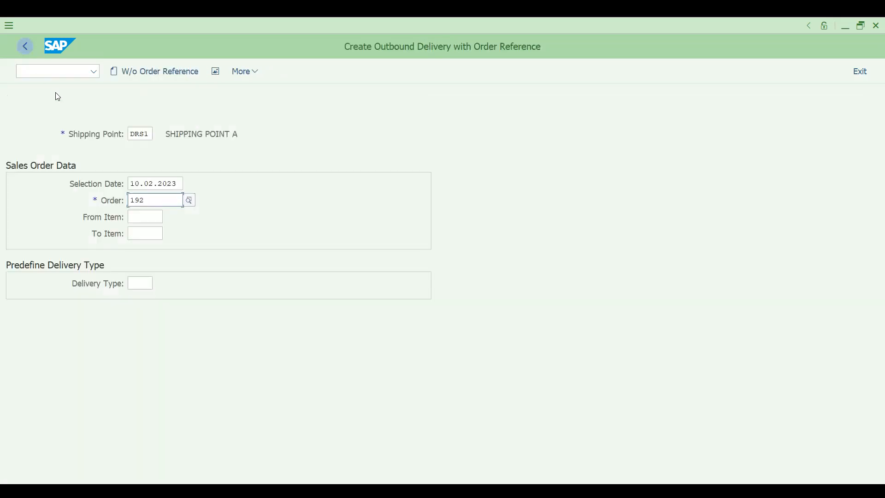
left_click(51, 72)
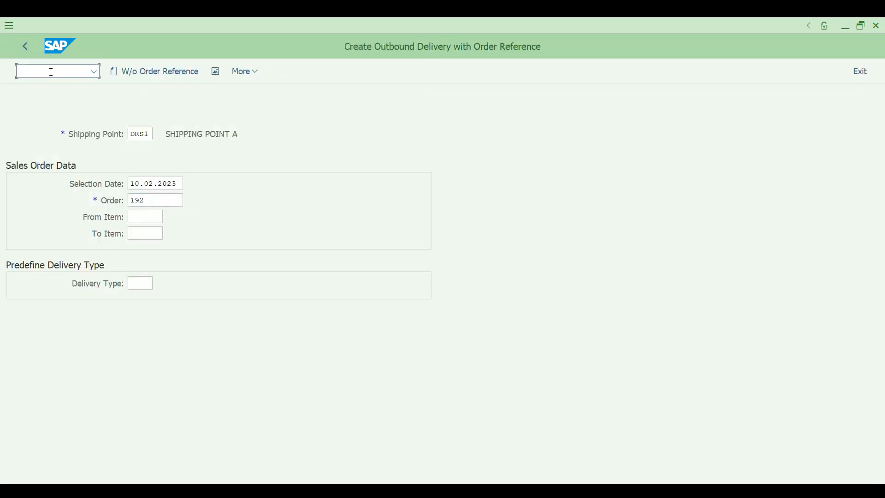
Open order 192 in VA02 and review item 10's schedule lines and delivered quantity.
type("/NVA02")
key("Return")
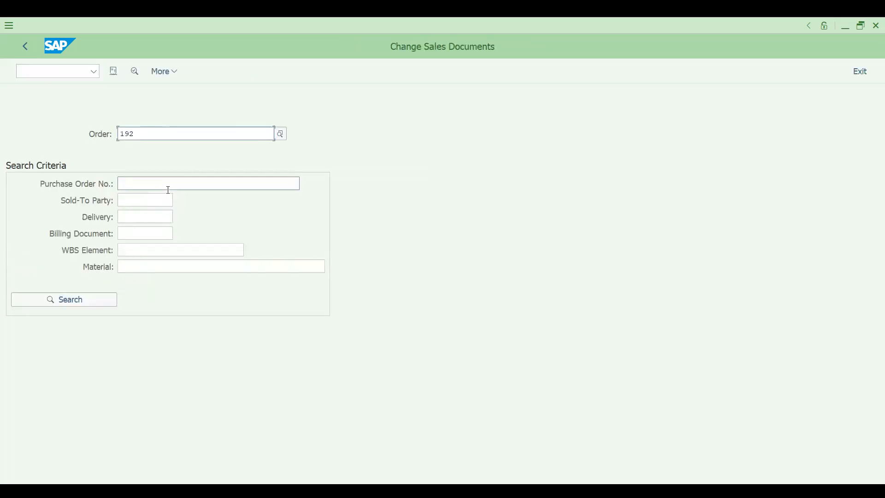
key("Return")
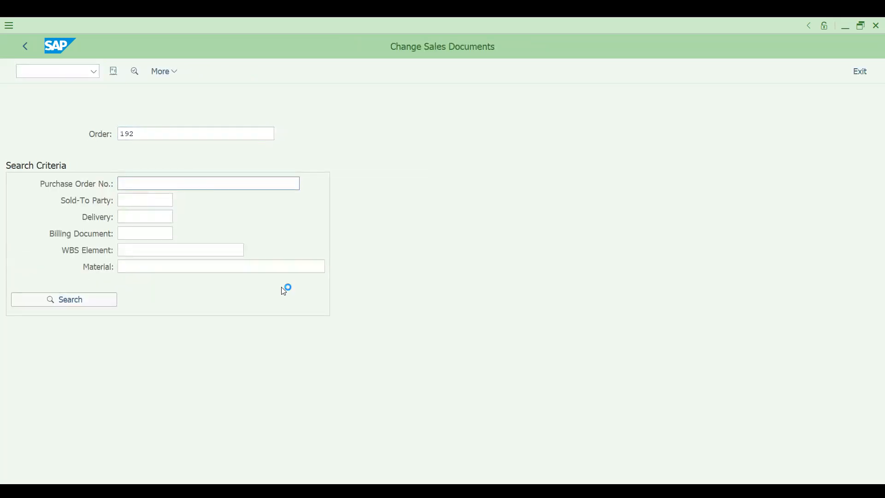
left_click(400, 395)
double_click(400, 395)
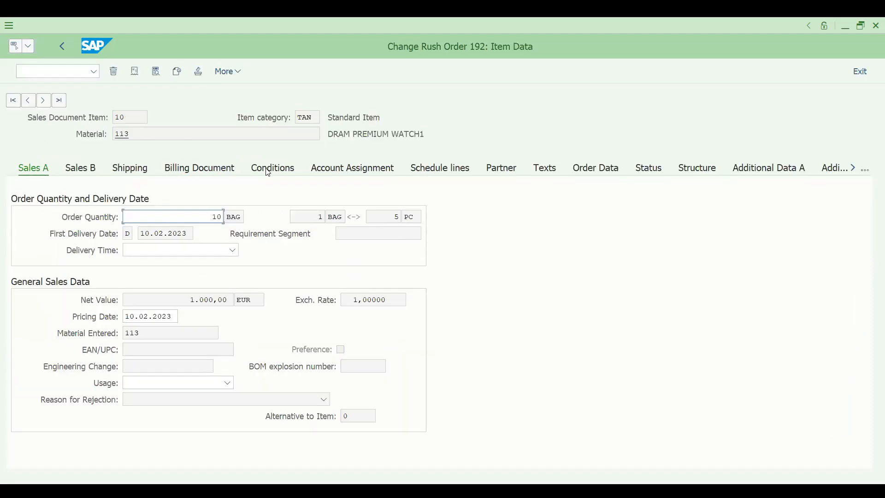
left_click(439, 171)
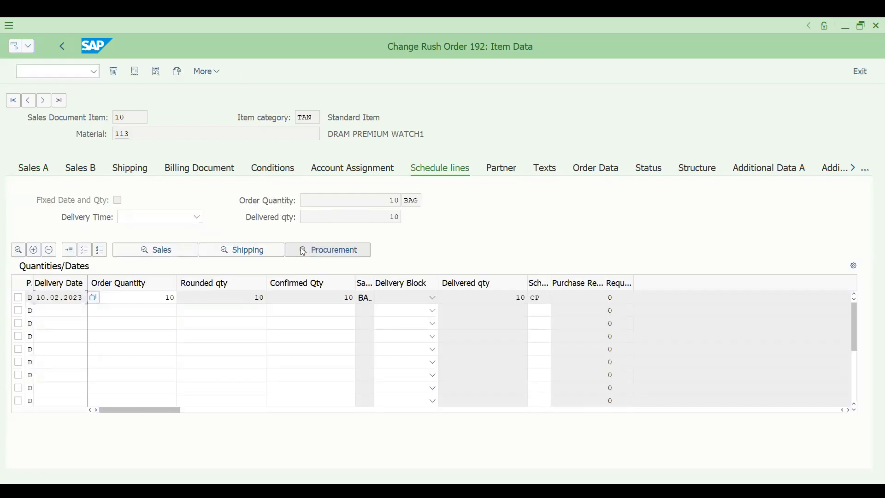
Reopen outbound delivery creation (VL01N) for order 192 at shipping point DRS1.
left_click(62, 71)
type("/NVL01N")
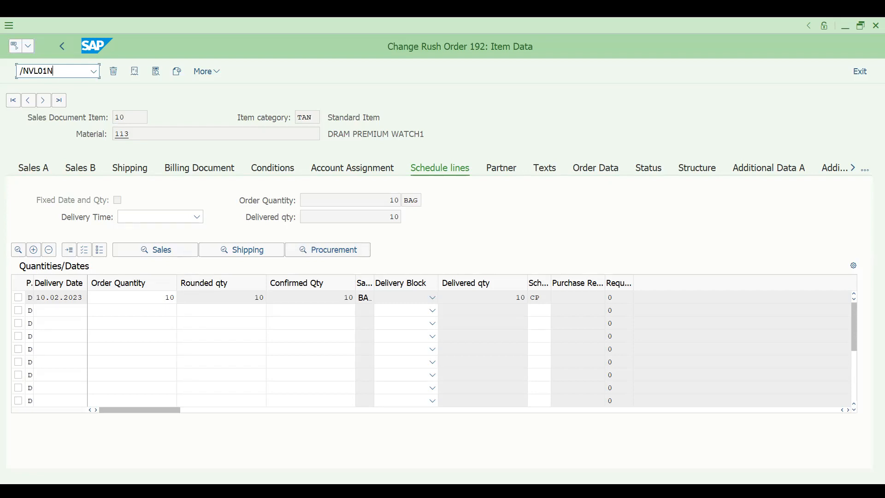
key("Return")
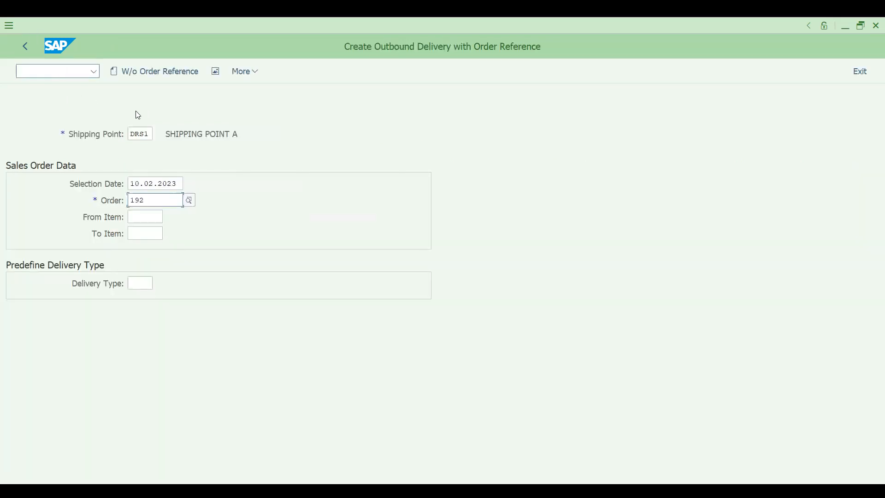
Submit the delivery, then confirm in order 192's document flow that open delivery 80000119 exists.
key("Return")
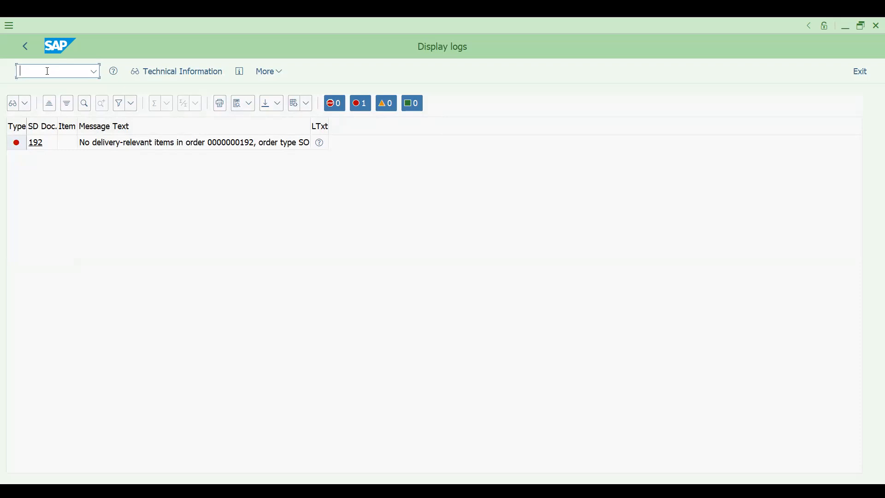
type("/NVA02")
key("Return")
left_click(115, 72)
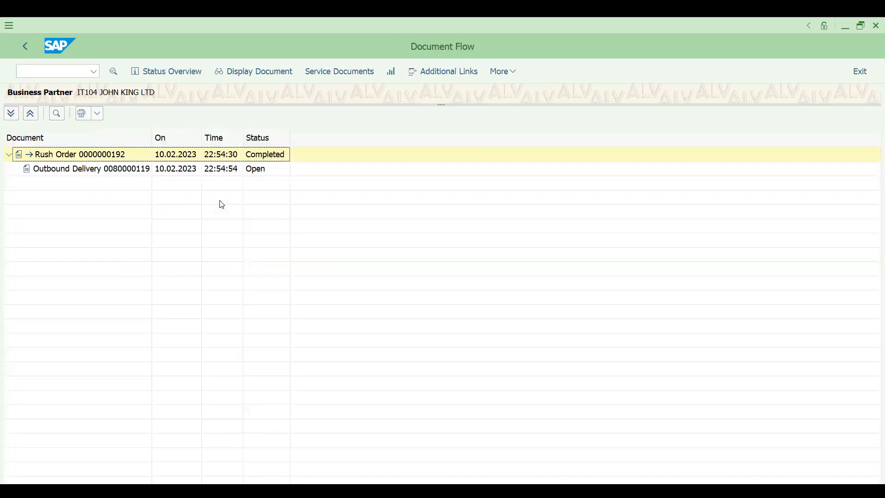
left_click(144, 171)
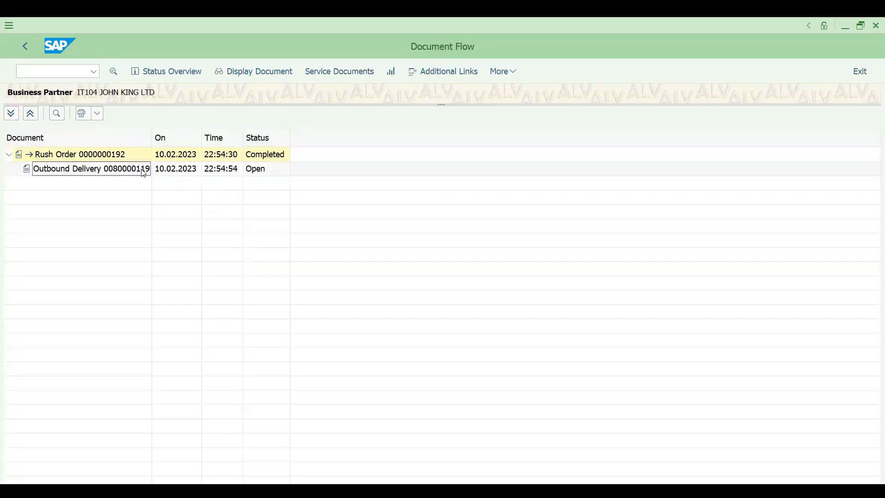
Start creating a new sales document via VA01.
left_click(57, 76)
type("/NVA0")
key("Return")
Create and save a standard order (OR) for 10 units of material 113 with reference SDFEXAMPLE.
type("OR")
key("Return")
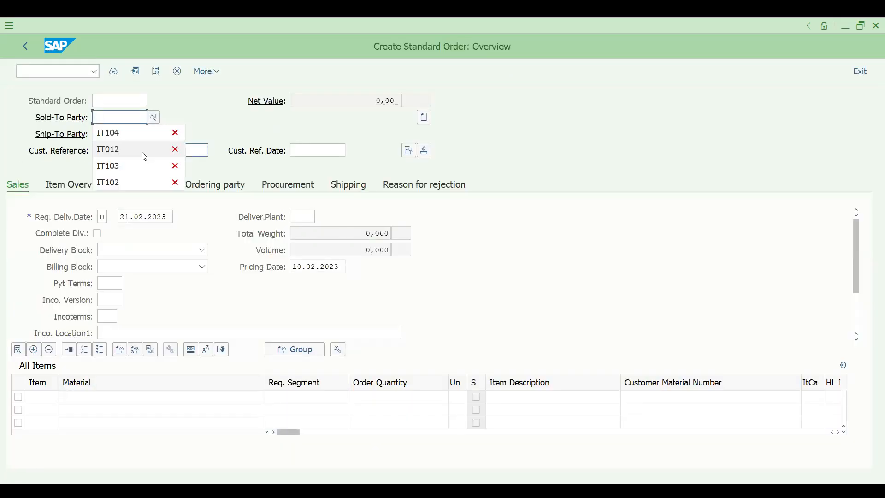
key("Down")
key("Return")
key("Return")
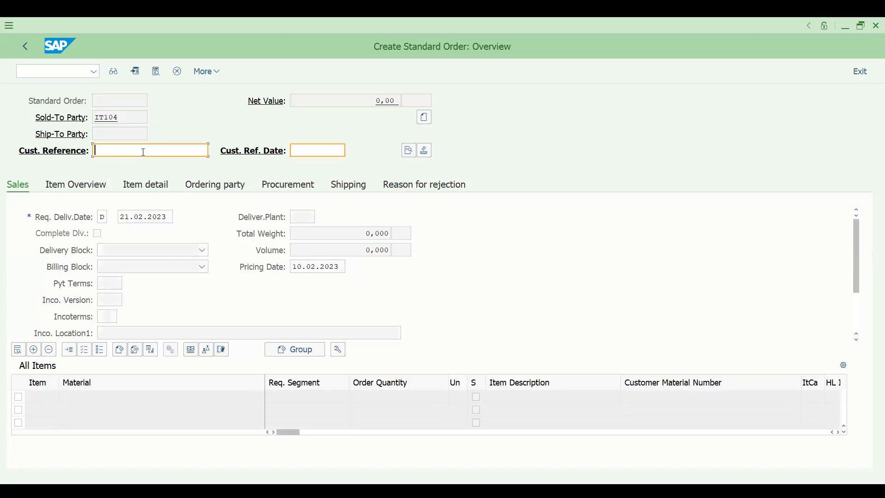
key("Down")
key("Return")
key("Return")
key("Down")
key("Return")
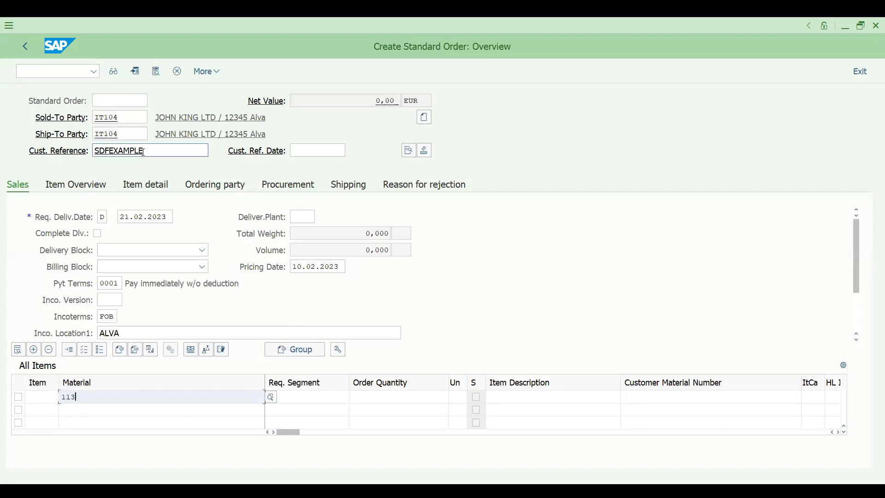
key("Tab")
key("Tab")
key("Down")
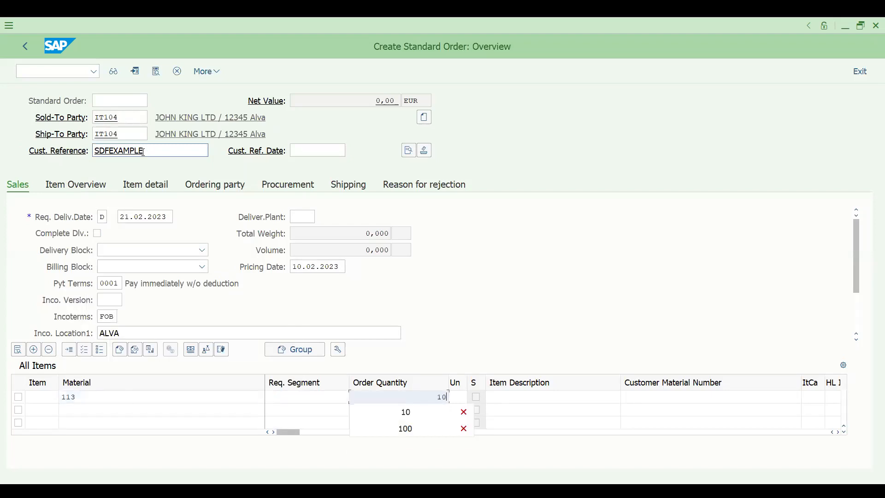
key("Return")
key("Return")
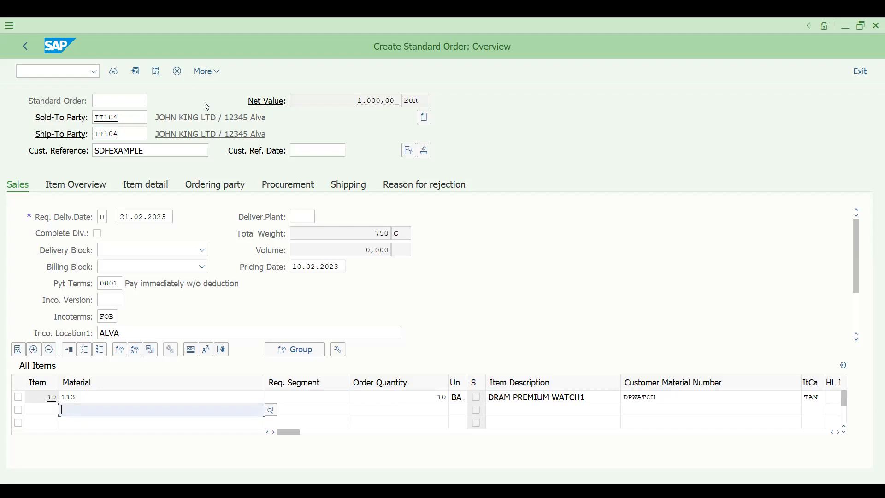
key("Return")
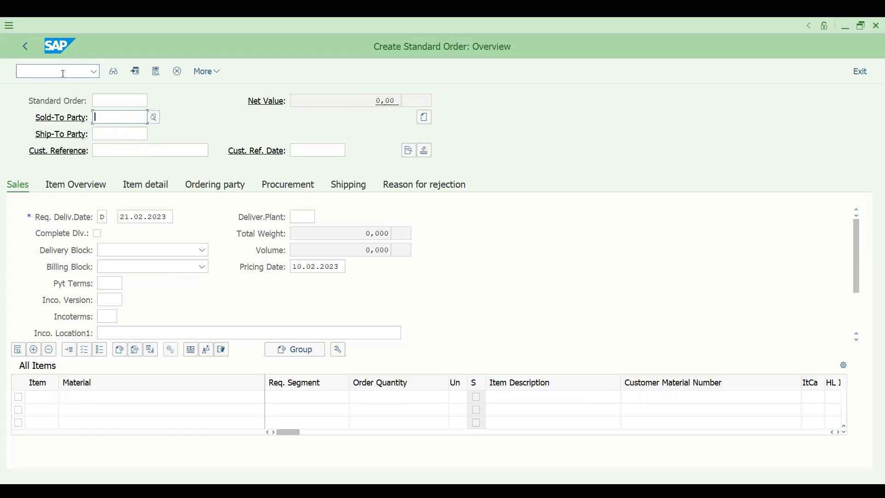
Try creating its outbound delivery with /NVL01N, which warns no schedule lines are due.
type("/V")
key("BackSpace")
type("NVL01N")
key("Return")
key("Return")
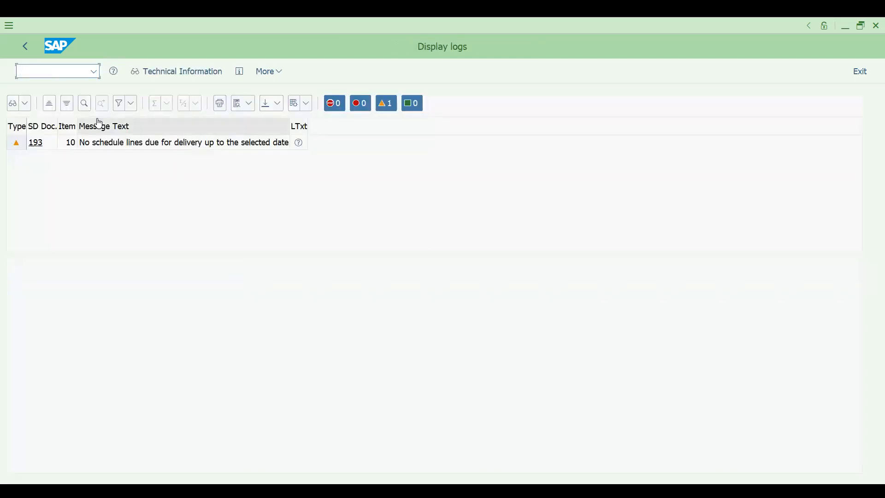
Retry the outbound delivery with selection date 12.02.2023.
left_click(26, 46)
left_click(131, 183)
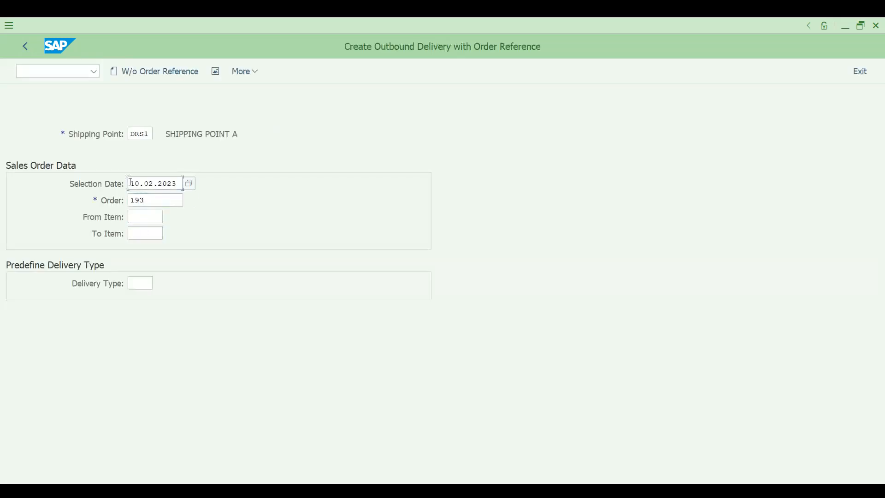
type("12")
key("Return")
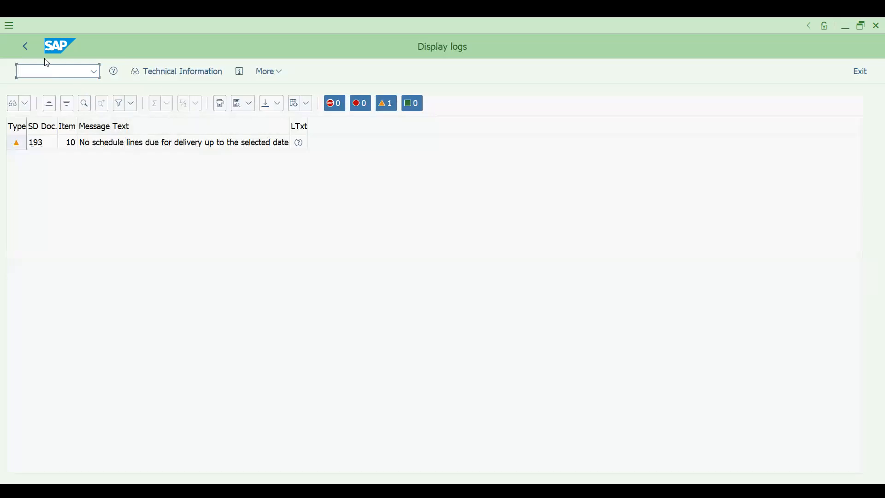
Change the selection date to 20.02.2023, creating the delivery for order 193 with 10 of material 113.
key("F3")
left_click(131, 184)
type("20.02.2023")
key("Return")
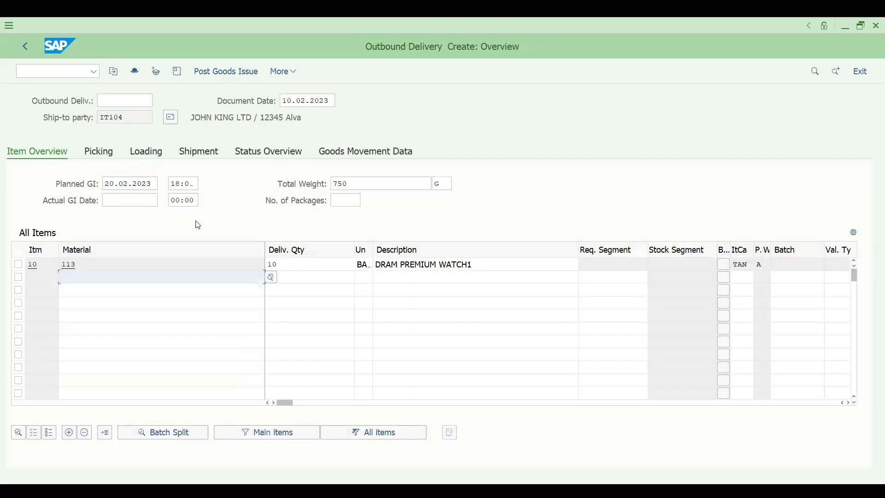
Pick all 10 units from storage location SALE on the delivery's picking data.
left_click(98, 153)
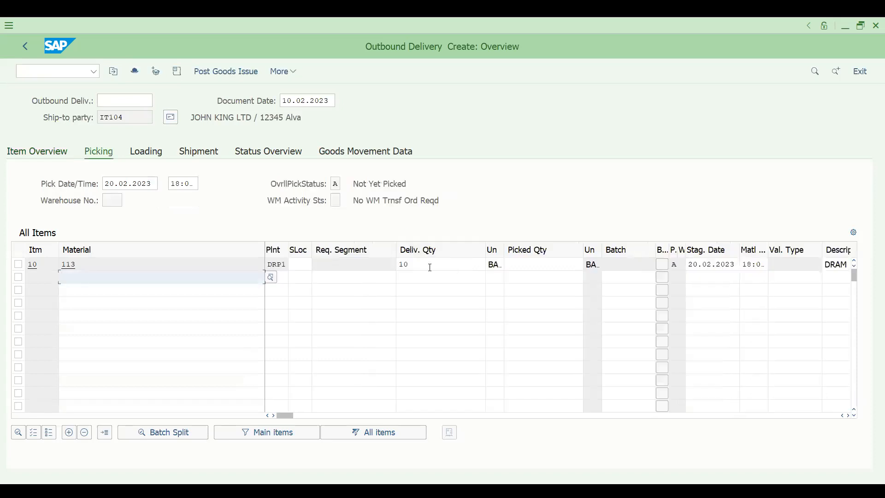
left_click(308, 267)
type("sale")
key("Tab")
key("Tab")
key("Tab")
type("1")
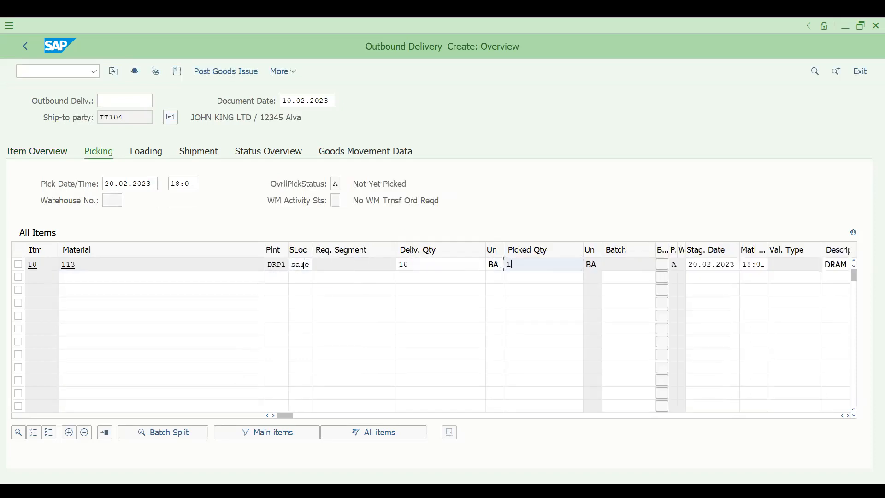
type("0")
key("Return")
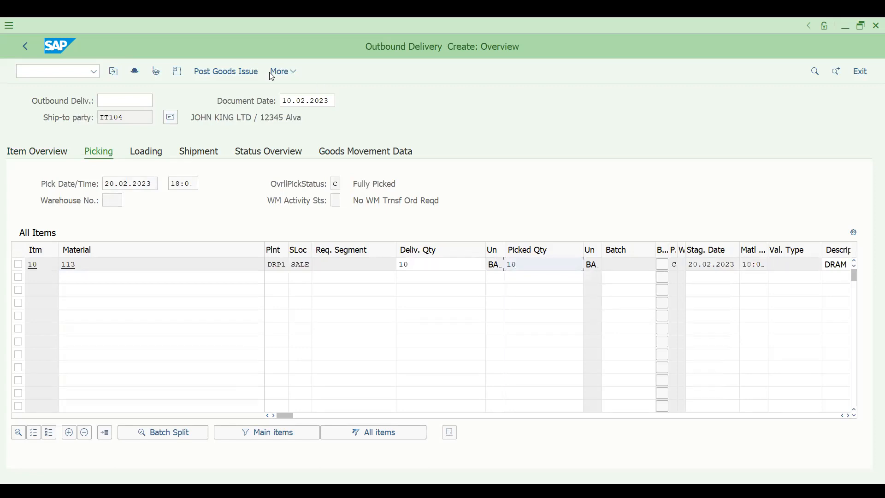
Post goods issue for delivery 80000120 and open billing creation with /NVF01.
left_click(230, 74)
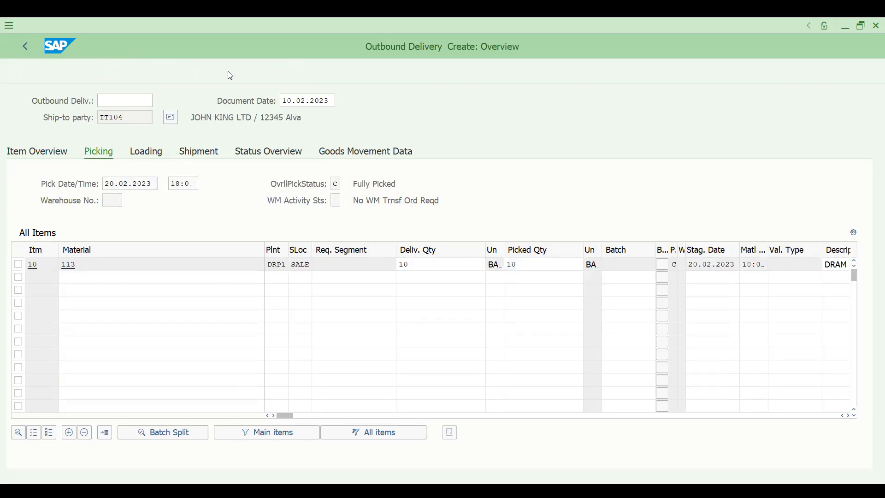
left_click(34, 72)
type("/NVF01")
key("Return")
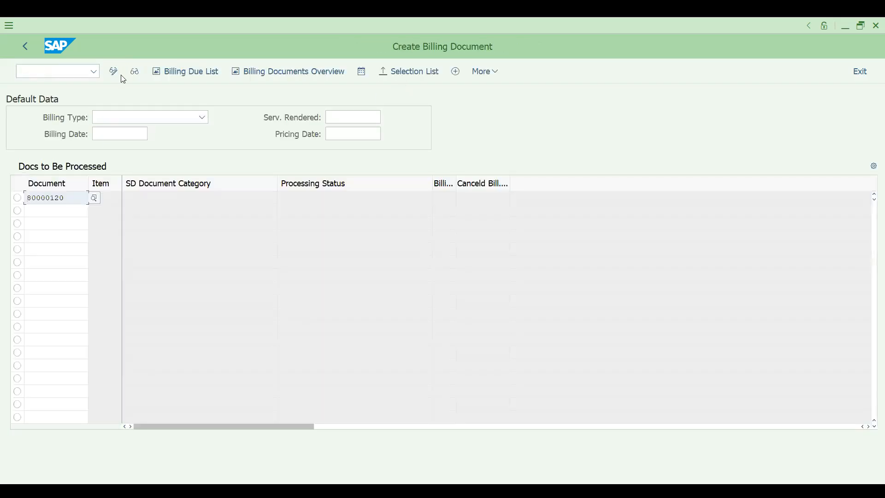
Execute billing for the listed delivery and save the F2 invoice for 1.000,00 EUR.
left_click(486, 75)
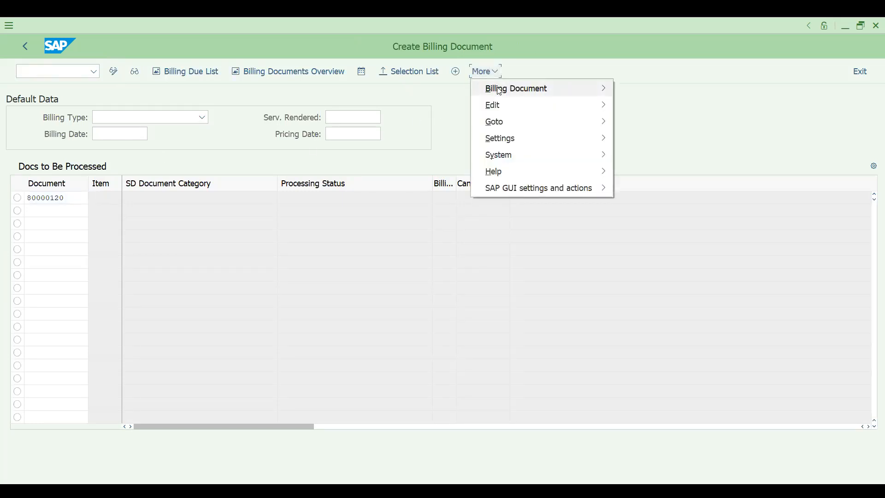
left_click(356, 265)
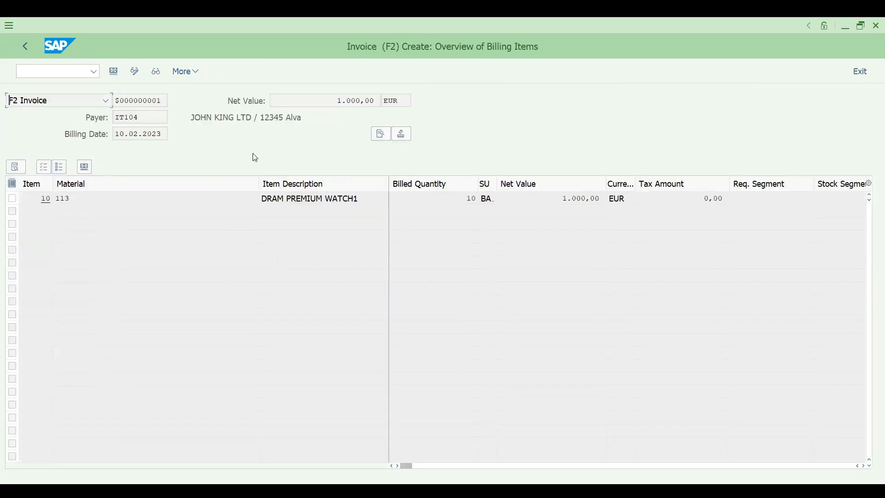
key("ctrl+s")
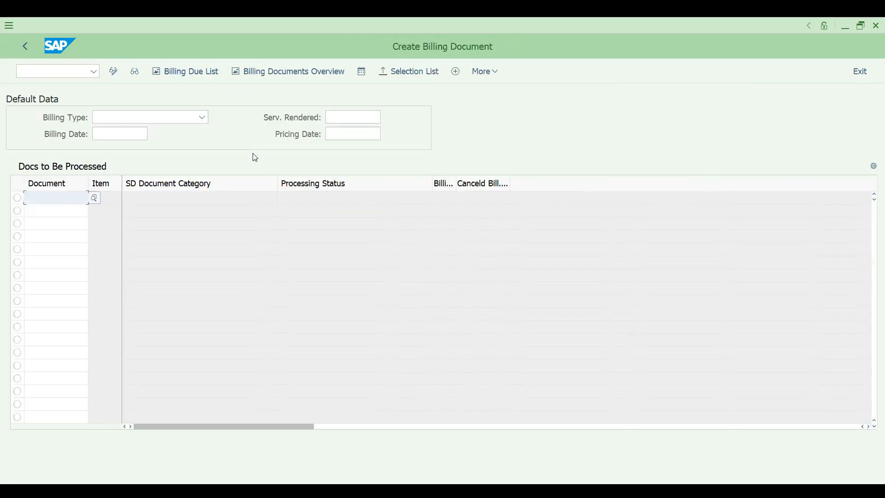
Open invoice 90000078 for changing with /nvf02.
left_click(71, 74)
type("/nvf02")
key("Return")
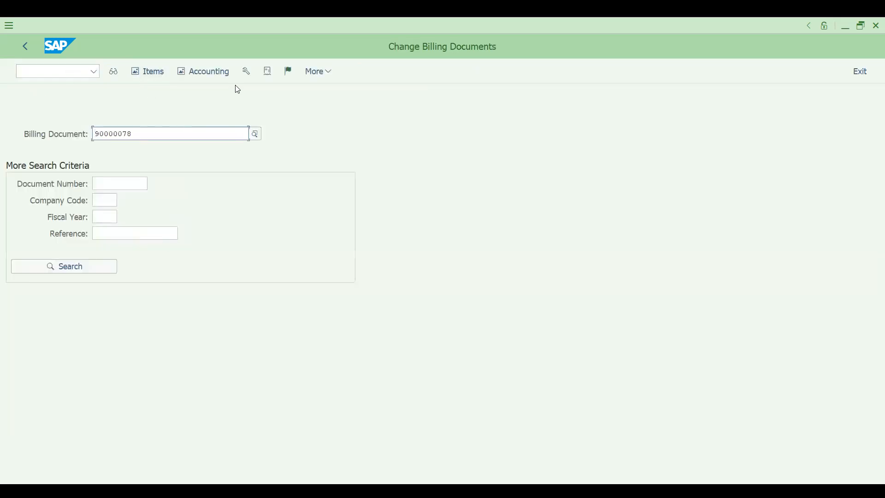
View invoice 90000078's journal entry, then display its document flow back to order 193.
left_click(287, 72)
left_click(209, 74)
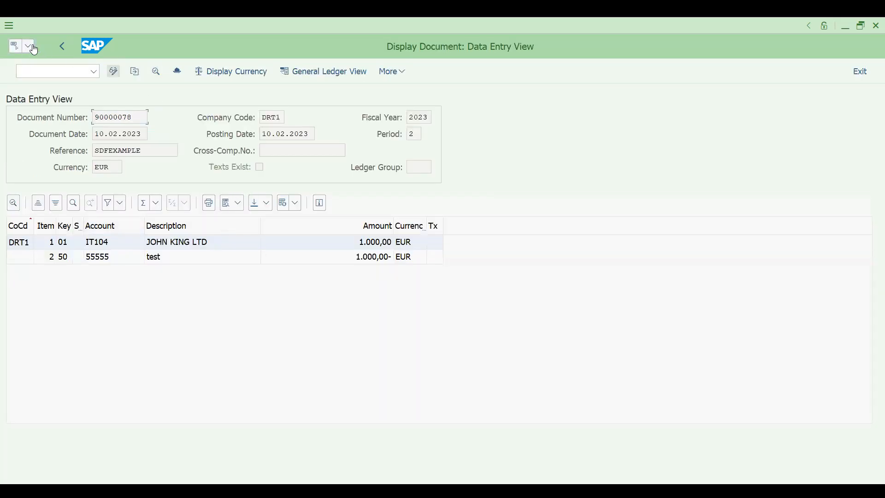
left_click(69, 46)
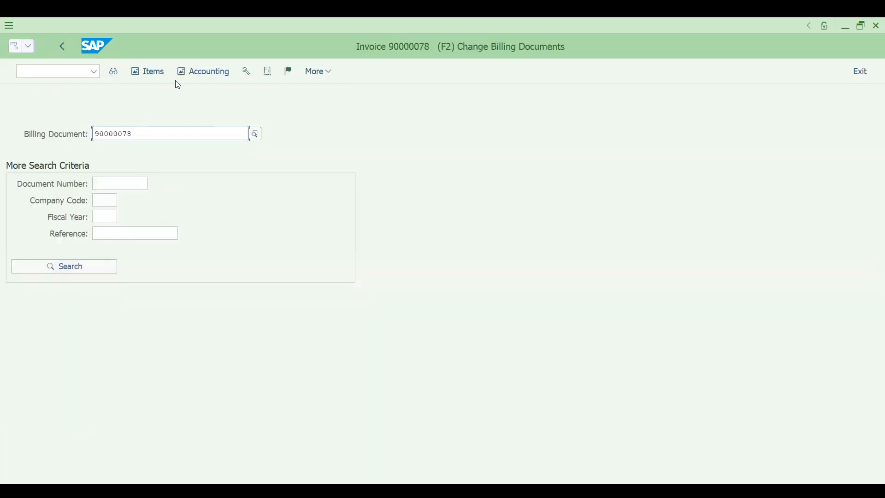
left_click(115, 72)
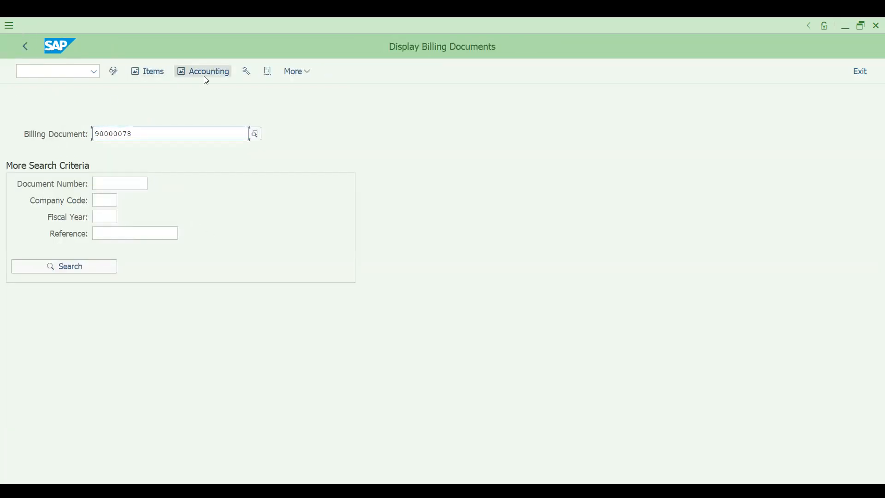
left_click(269, 74)
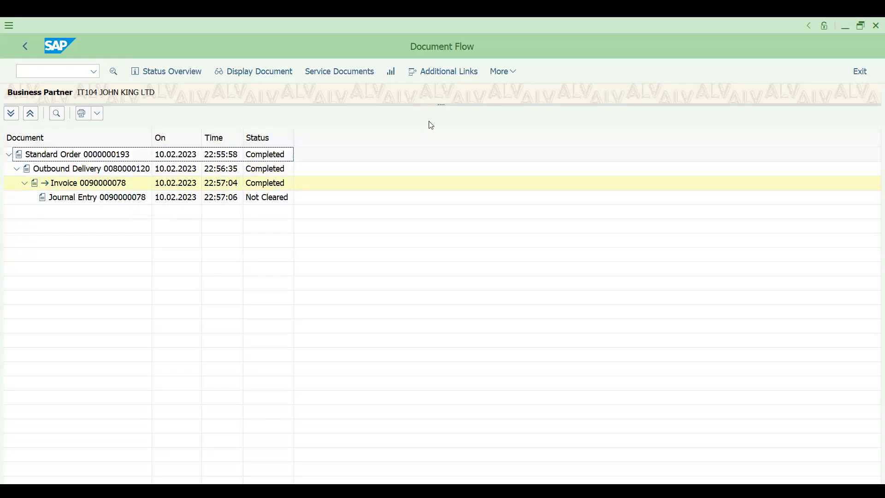
Switch the document flow for order 193 to the item-level view.
left_click(493, 76)
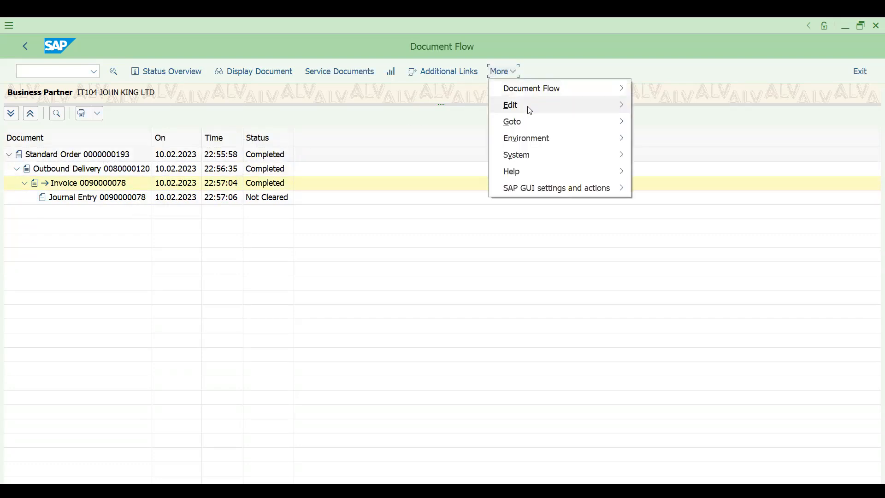
mouse_move(552, 89)
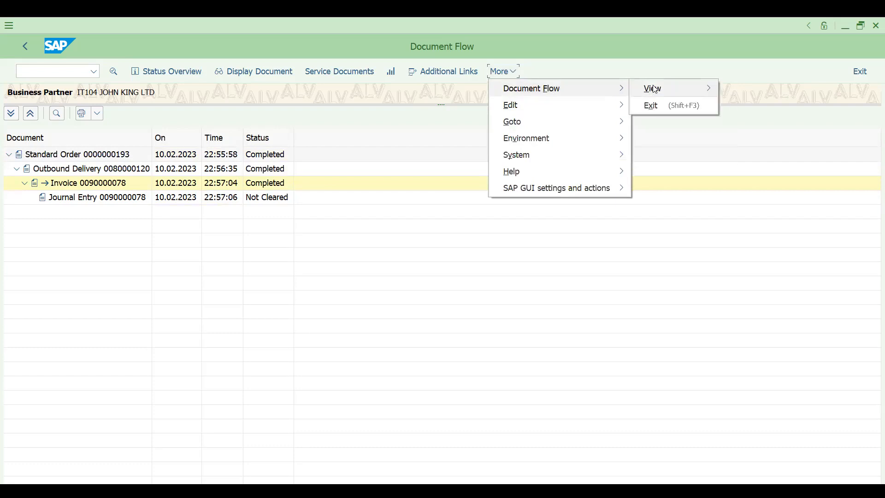
mouse_move(659, 89)
left_click(743, 106)
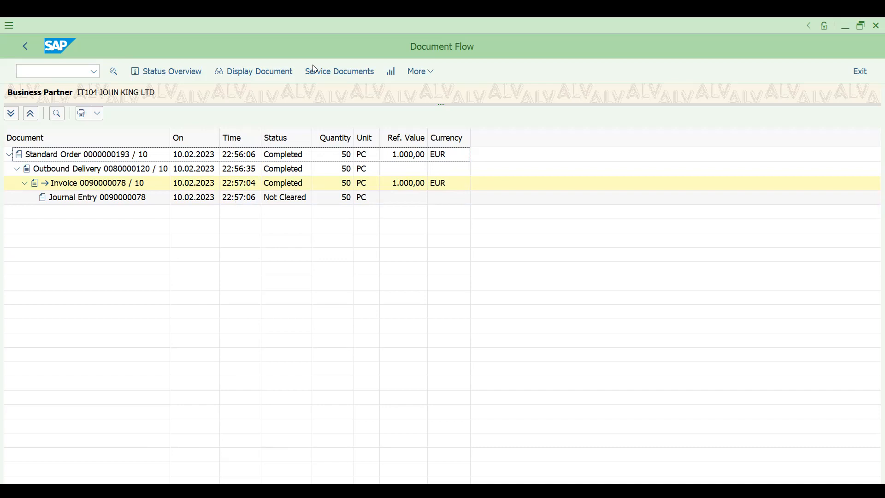
In Excel, enter 50 in H34, I34 and J34, and label K34 'IN PCS'.
key("alt+Tab")
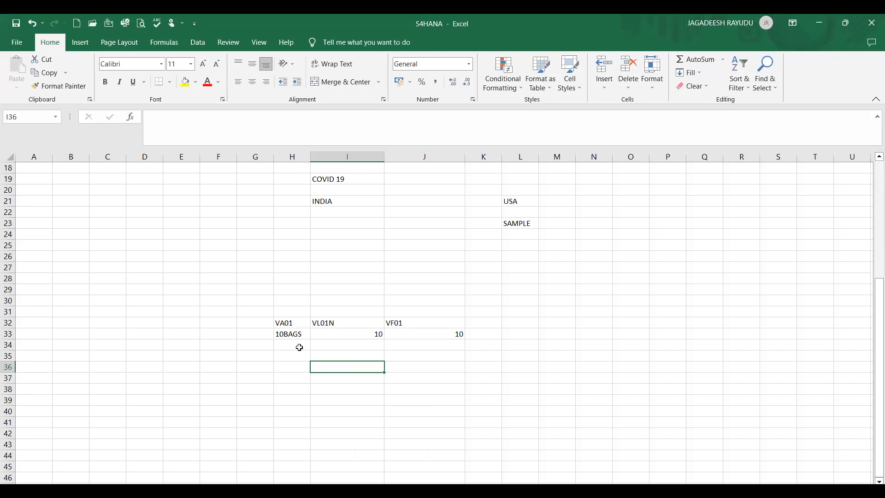
left_click(299, 346)
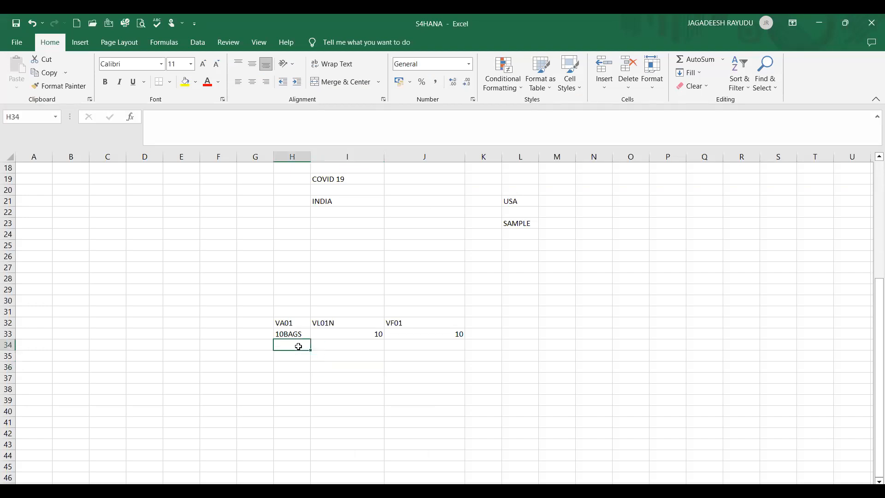
type("50")
key("Tab")
type("50")
key("Tab")
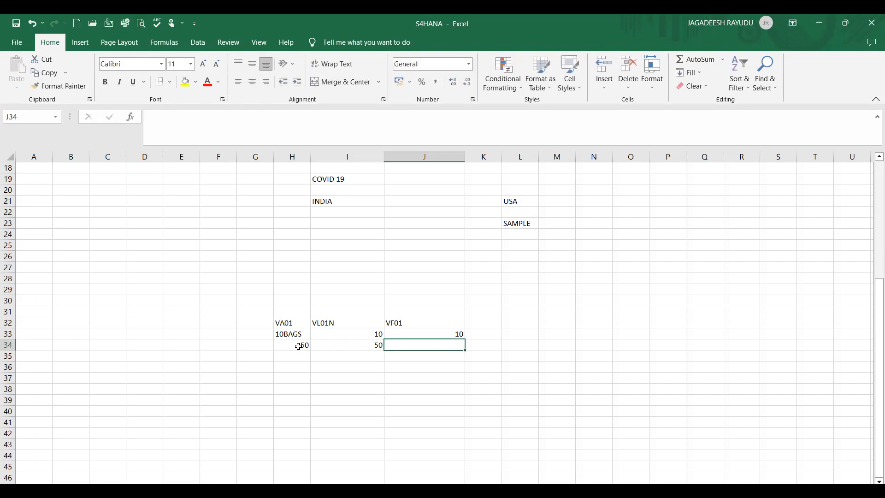
type("50")
left_click(477, 347)
type("IN PCS")
Label K33 'BAGS' and change H33 to 10.
left_click(474, 331)
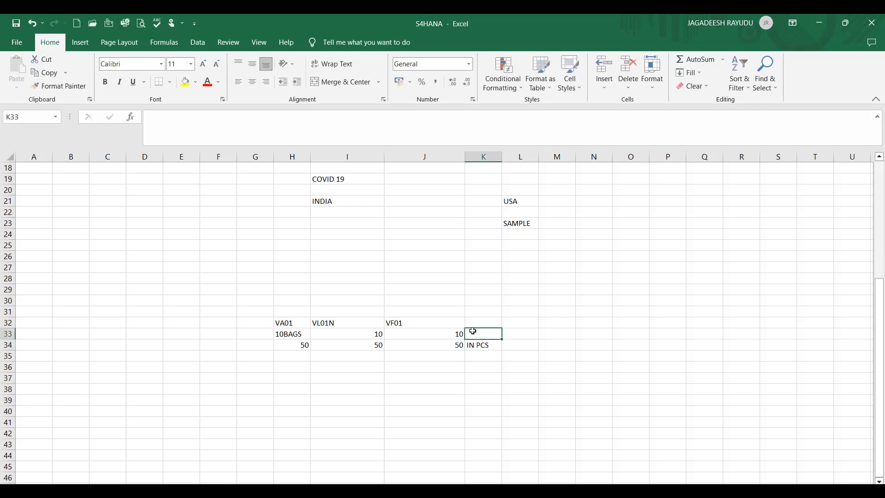
type("BAGS")
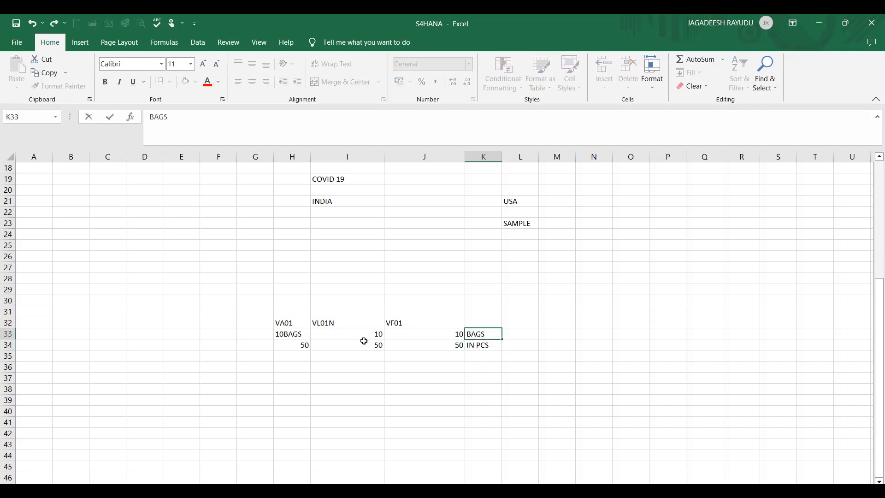
left_click(298, 352)
left_click(297, 336)
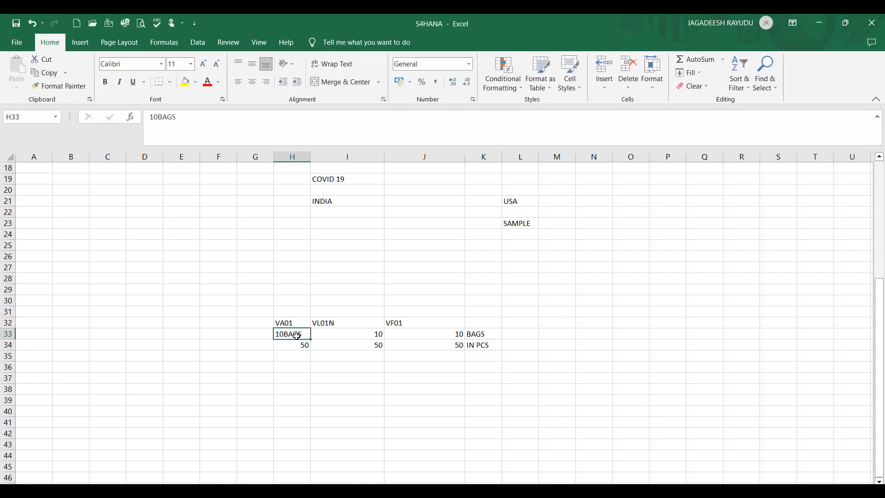
type("10")
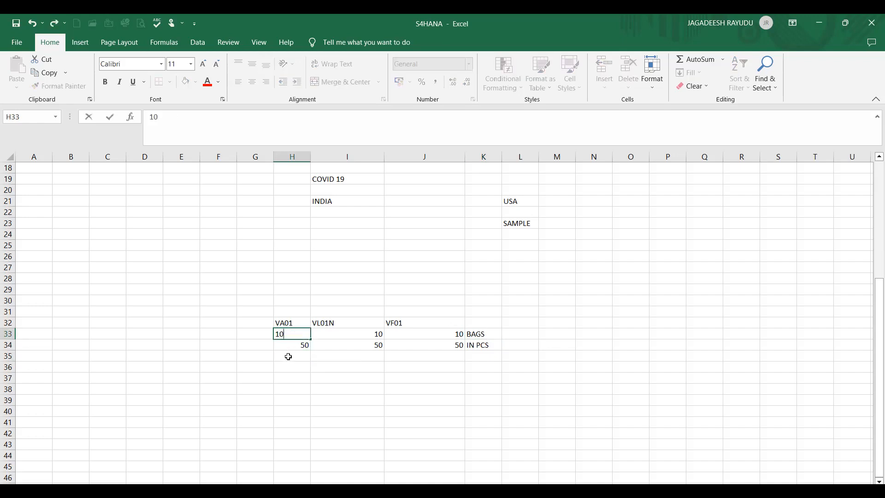
left_click(291, 356)
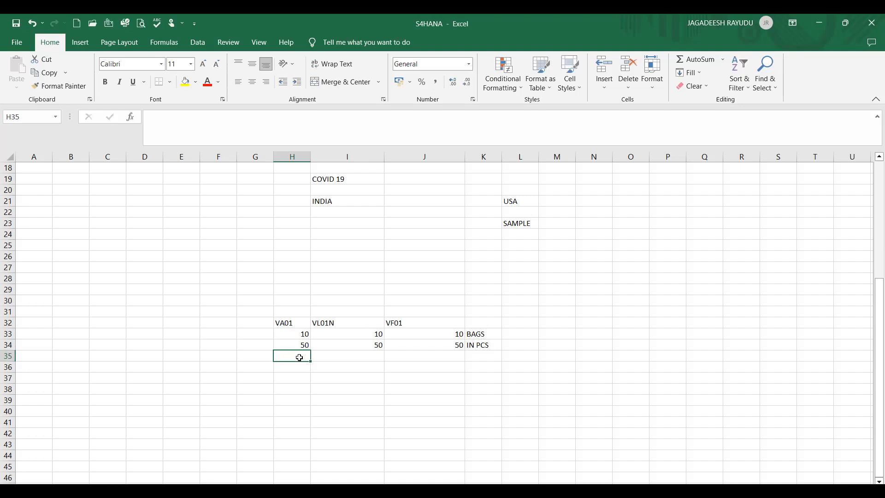
Fill row 35 with 2BAG, 2 and 2 in H35:J35.
type("2")
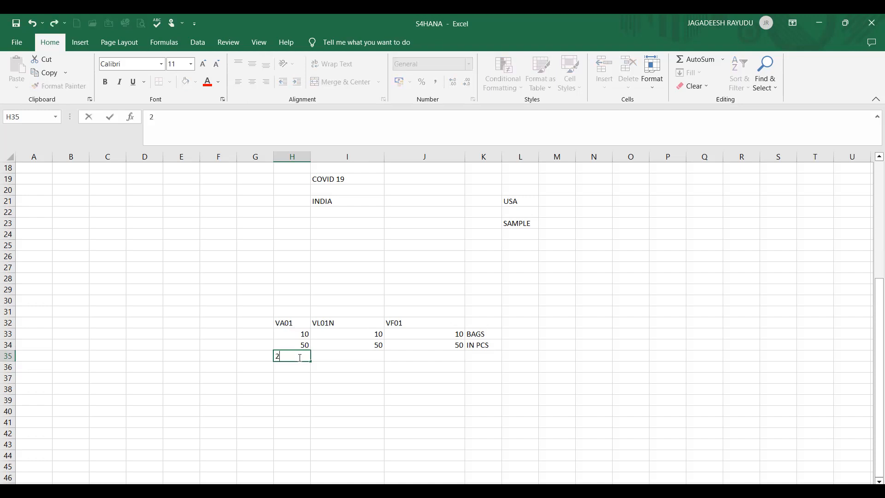
type("BAG")
key("Tab")
type("2")
key("Tab")
type("2")
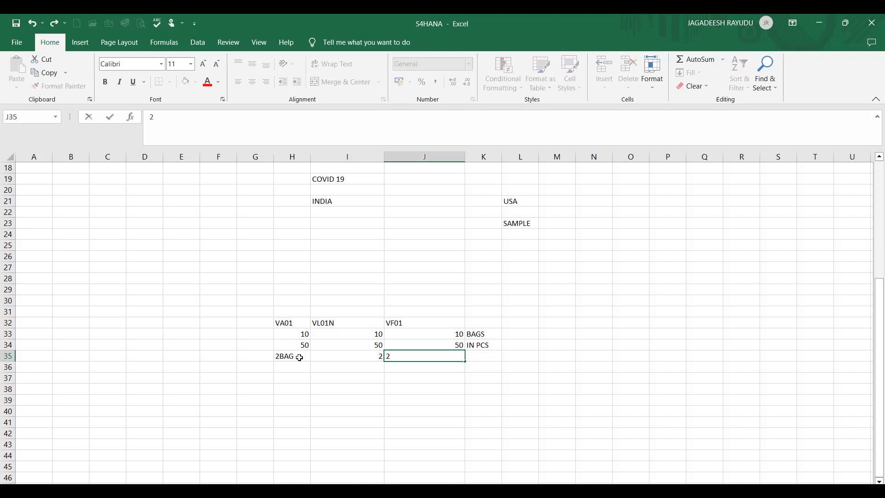
key("Tab")
key("Left")
key("Left")
key("Left")
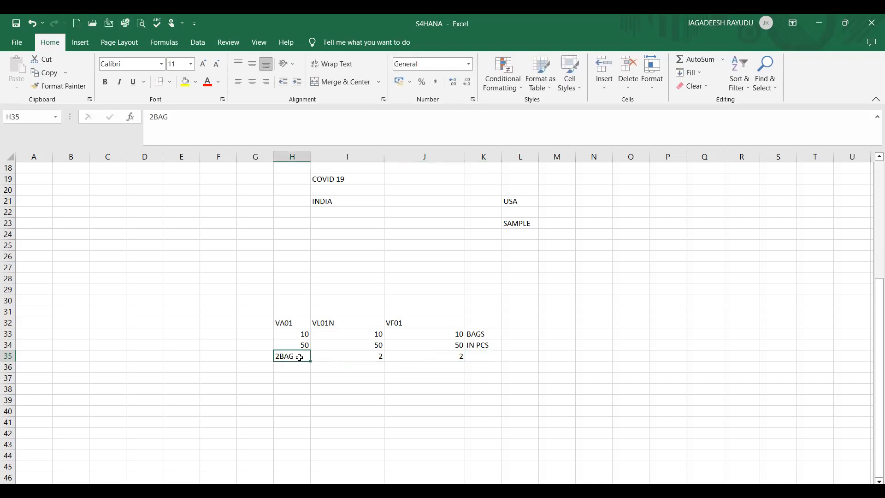
key("Right")
key("Right")
Start row 36 with RE in G36 and VA01 in H36.
key("Down")
key("Left")
key("Left")
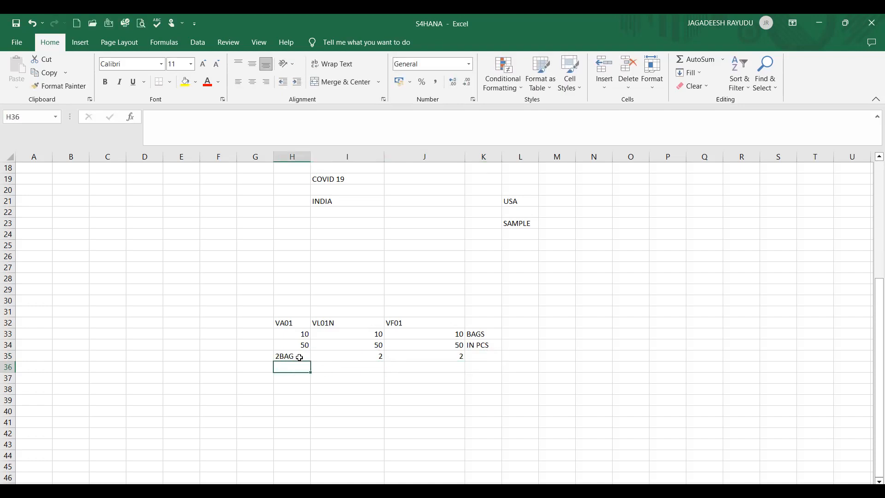
key("Left")
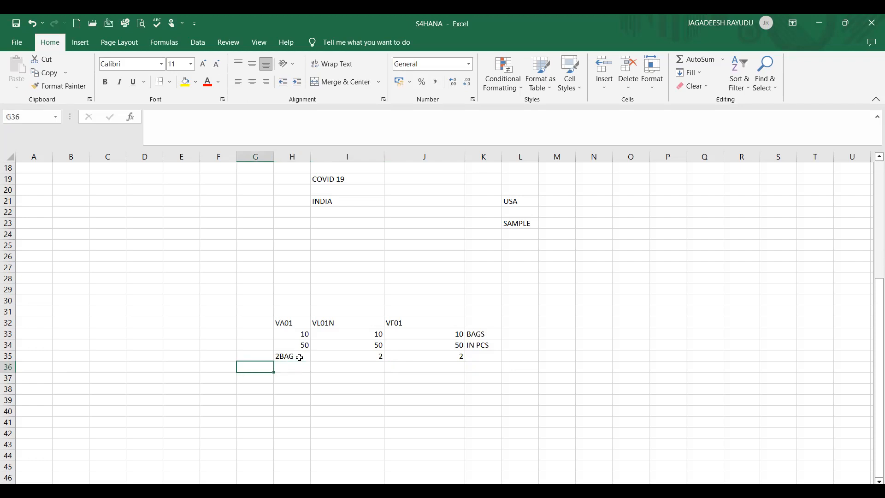
key("Right")
key("Left")
type("RE")
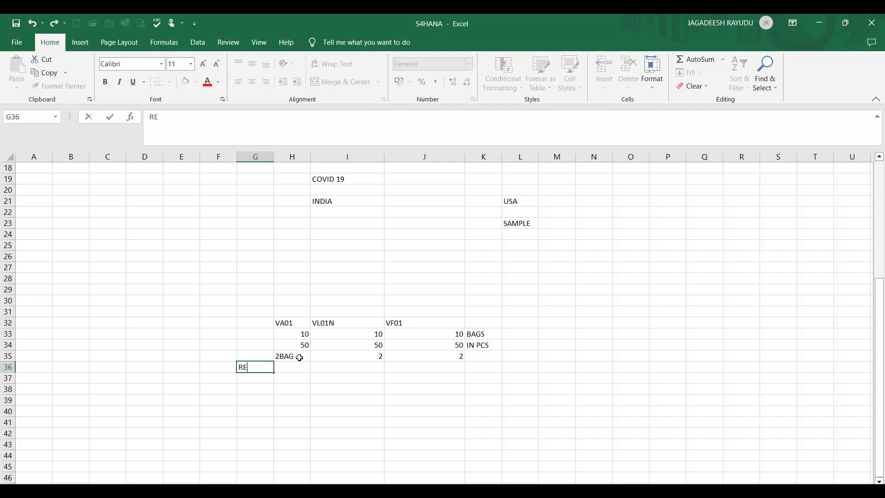
key("Right")
type("VA01")
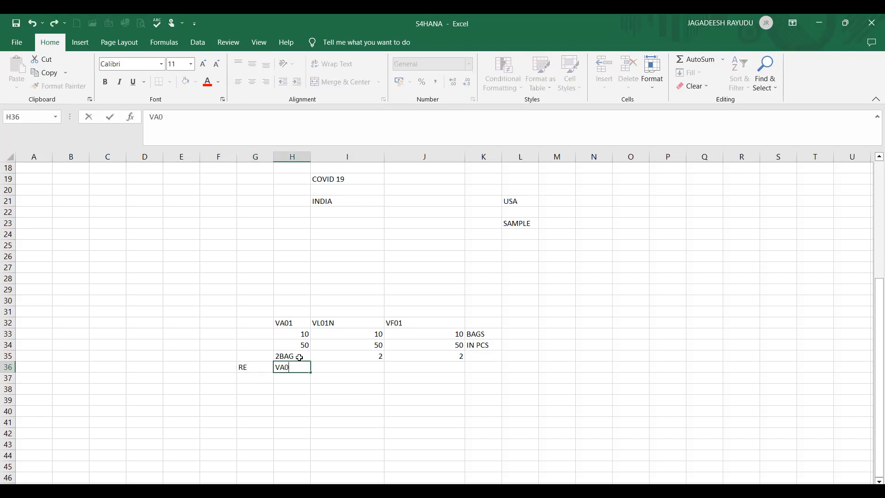
left_click(299, 383)
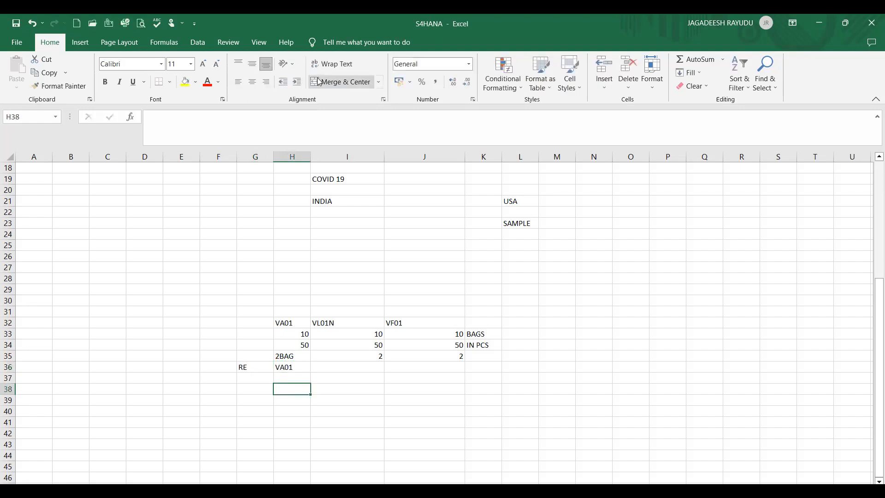
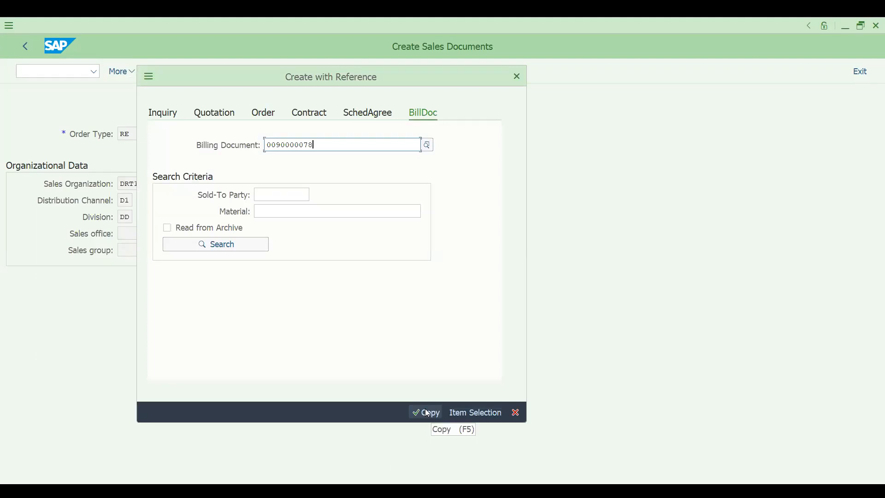
Copy the billing document into the returns order and set billing block 99 Base Key Missing.
left_click(427, 413)
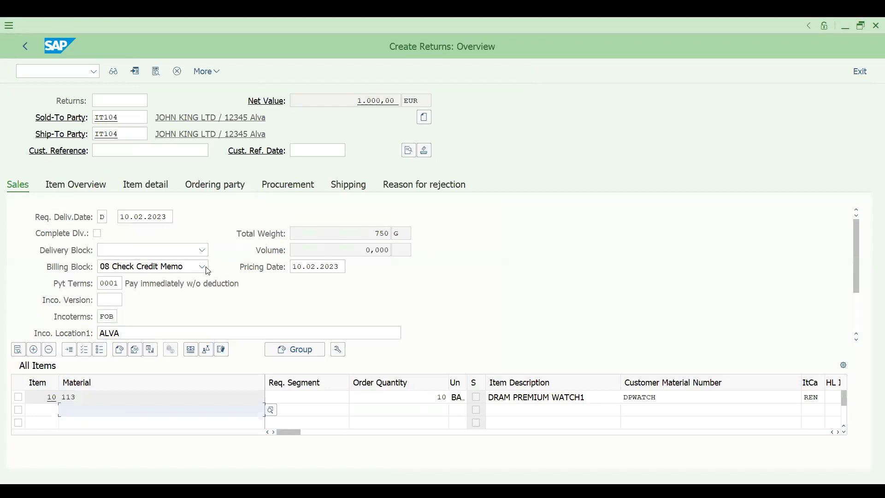
left_click(206, 268)
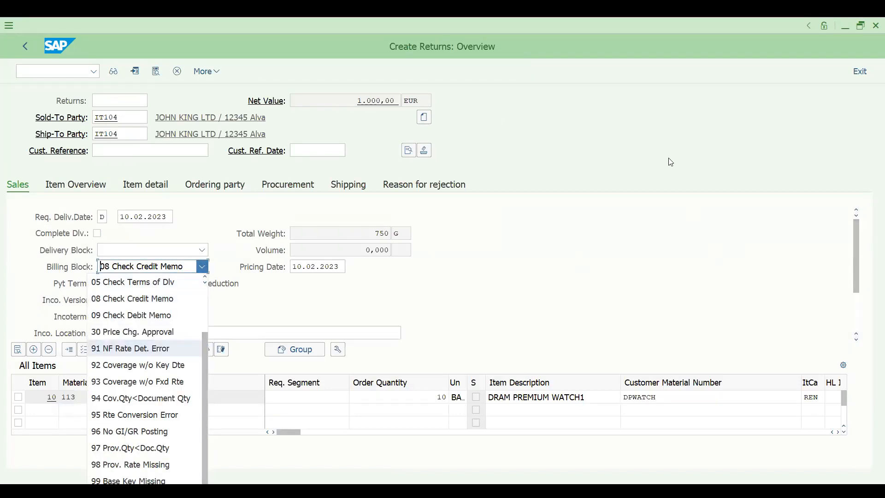
left_click(150, 393)
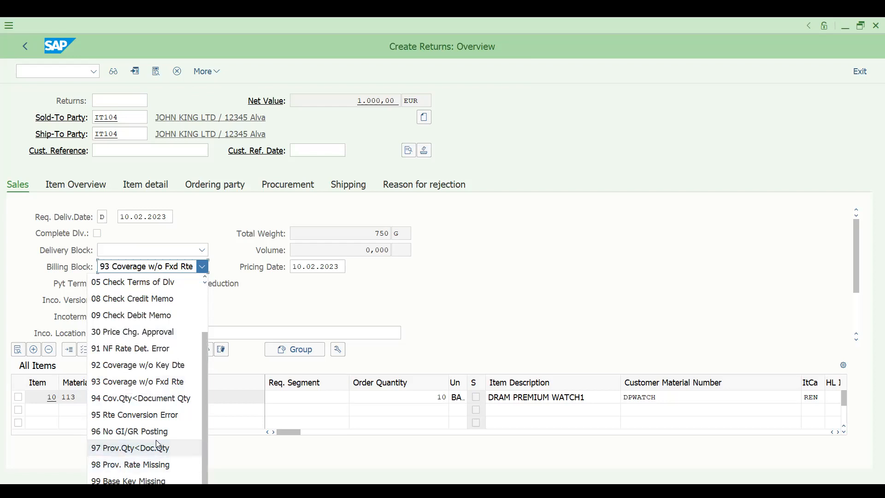
left_click(146, 480)
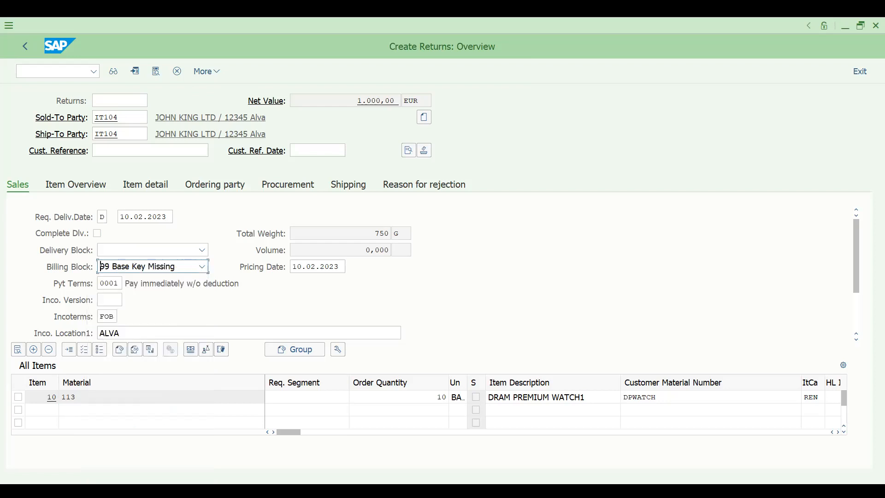
left_click(202, 266)
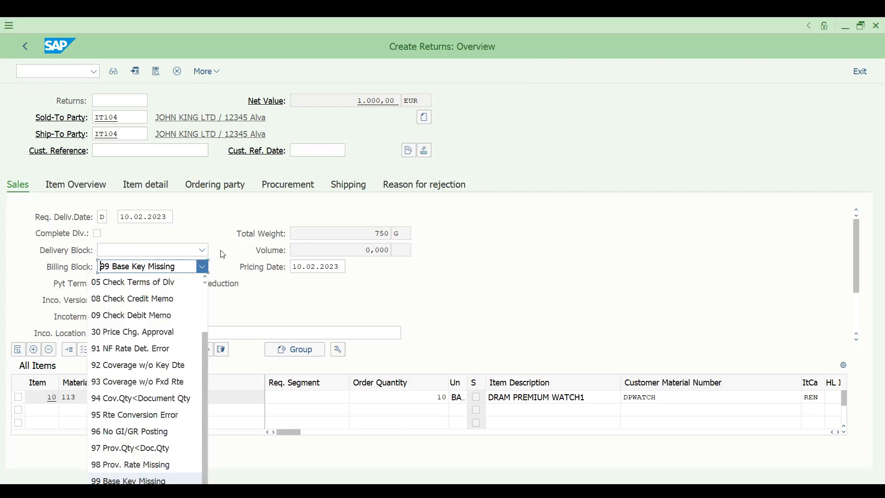
left_click(856, 289)
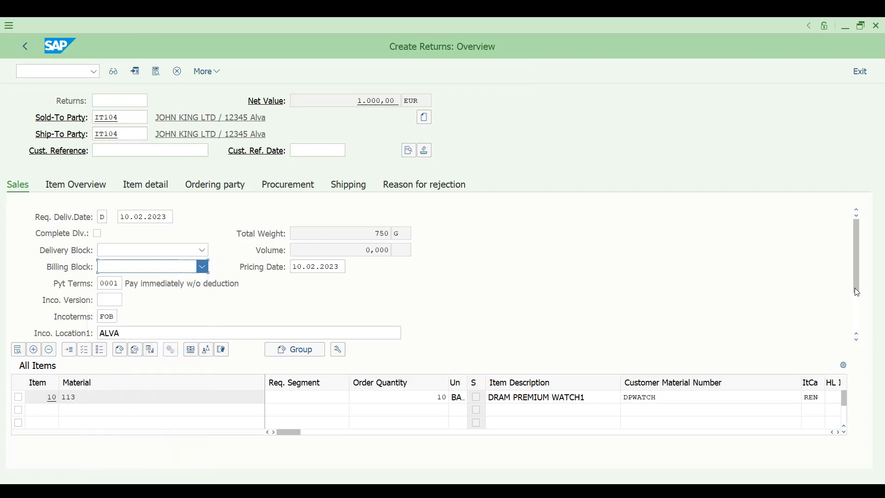
left_click(203, 266)
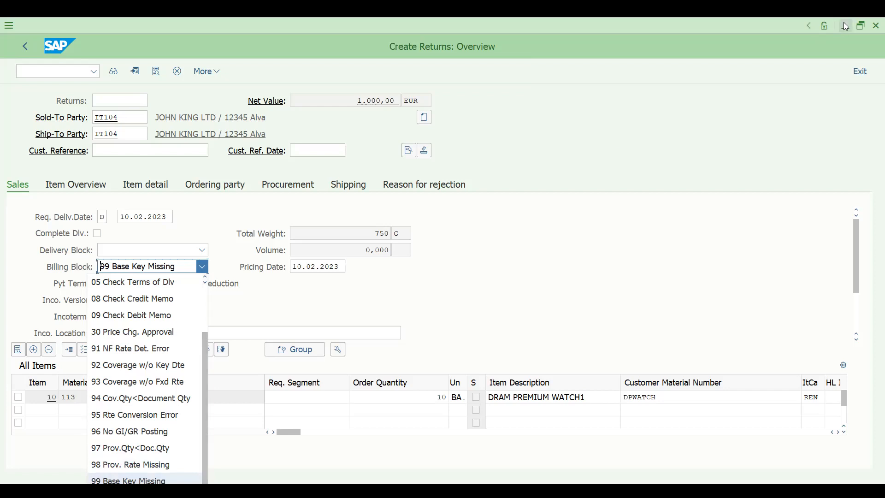
Scroll to the order reason list and first pick 006 Excellent price.
left_click(860, 26)
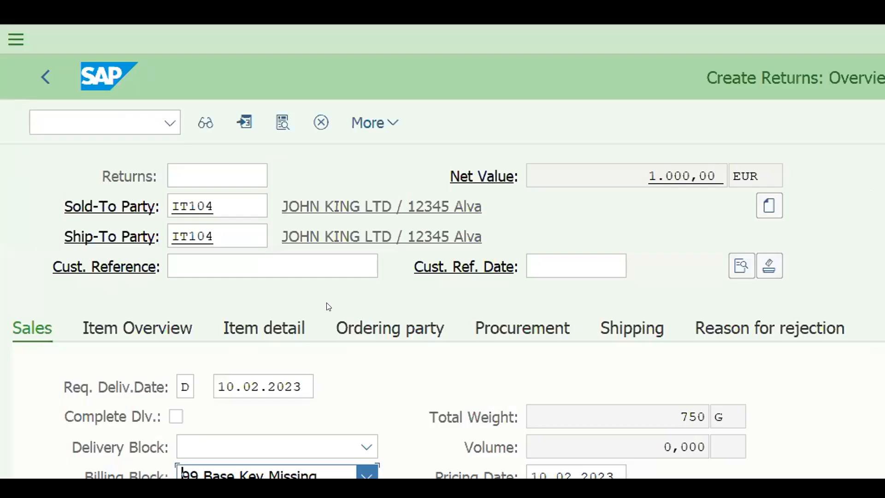
left_click(871, 387)
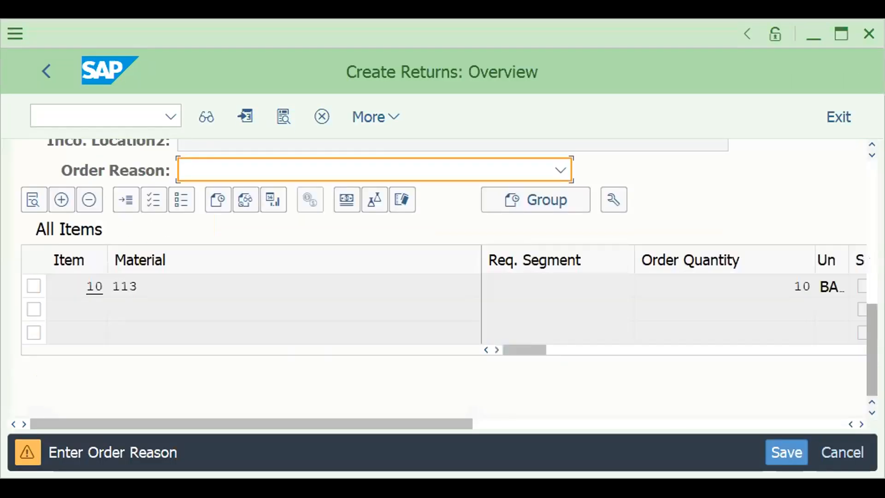
left_click(558, 170)
left_click_drag(566, 367, 567, 432)
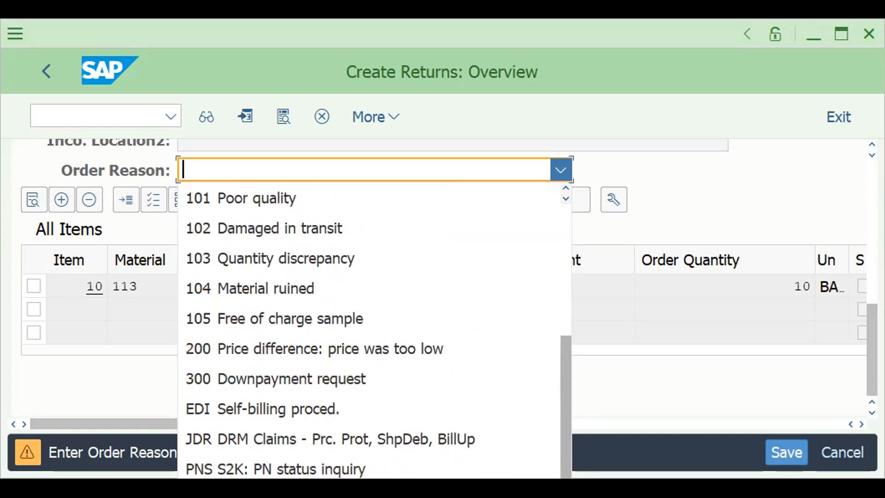
scroll(564, 465, "down", 1)
scroll(564, 465, "up", 3)
left_click_drag(562, 463, 555, 362)
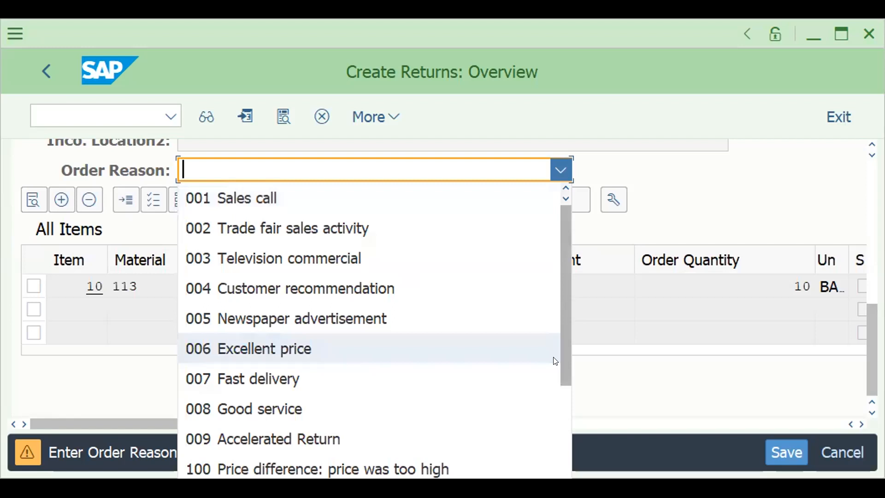
left_click(556, 360)
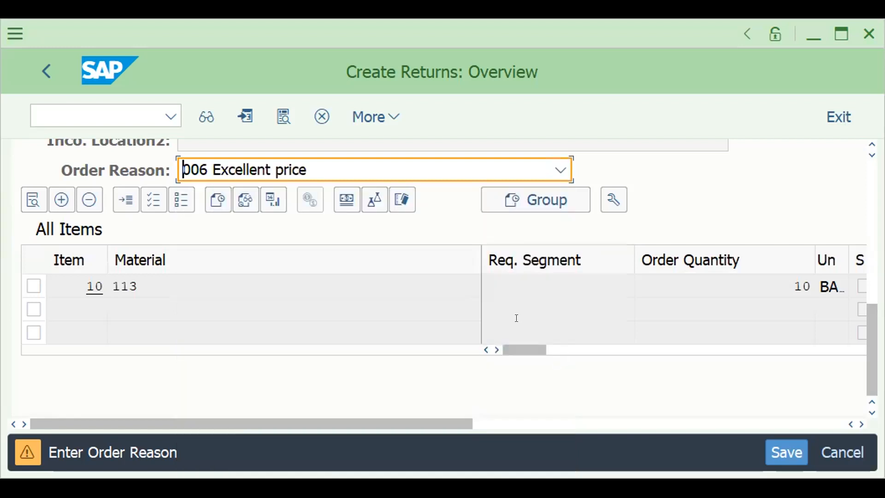
Change the order reason to 004 Customer recommendation.
left_click(564, 167)
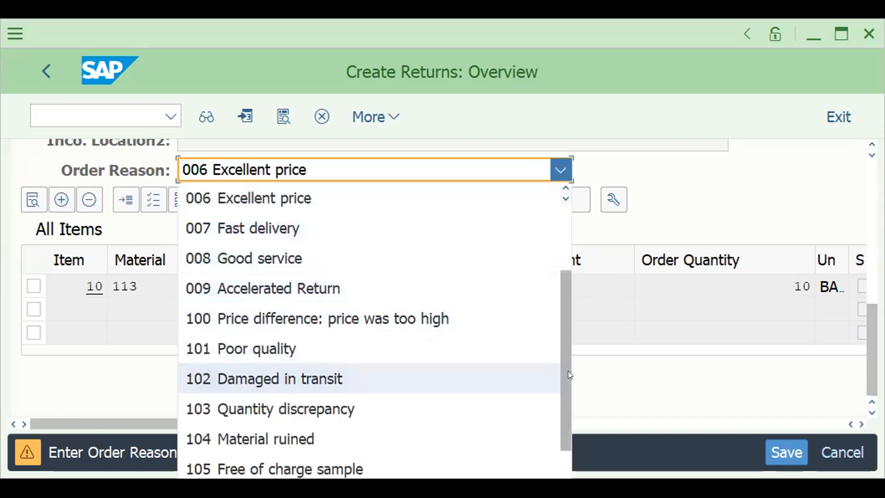
left_click_drag(561, 385, 457, 263)
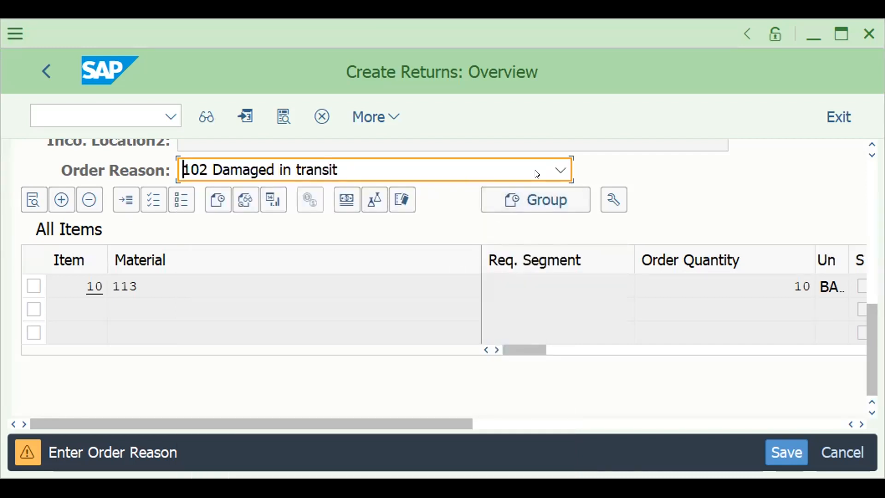
left_click(560, 169)
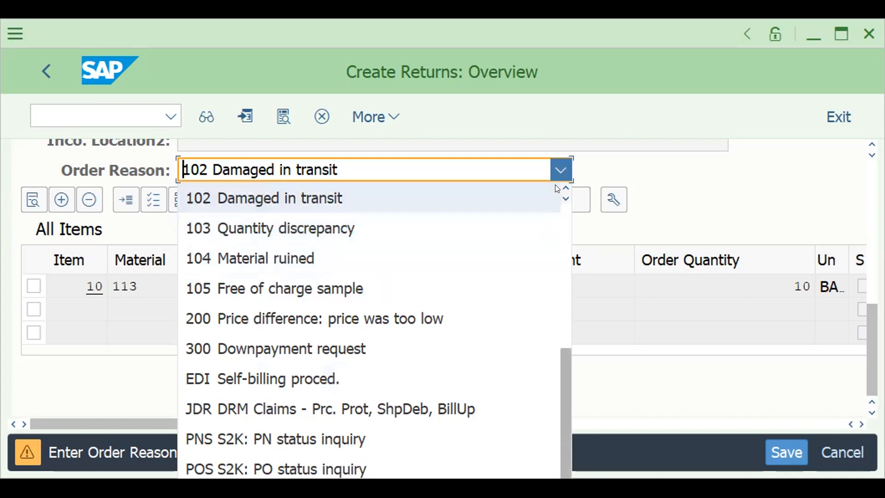
scroll(555, 184, "up", 1)
scroll(557, 189, "up", 3)
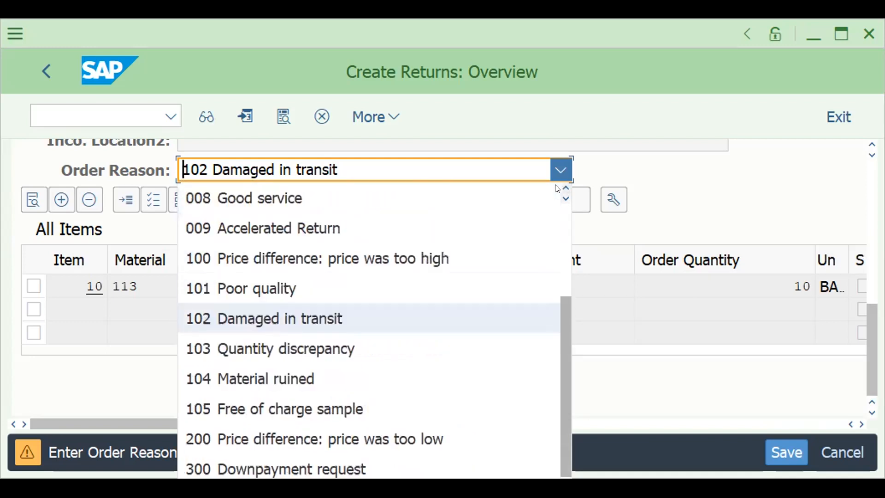
scroll(557, 188, "up", 2)
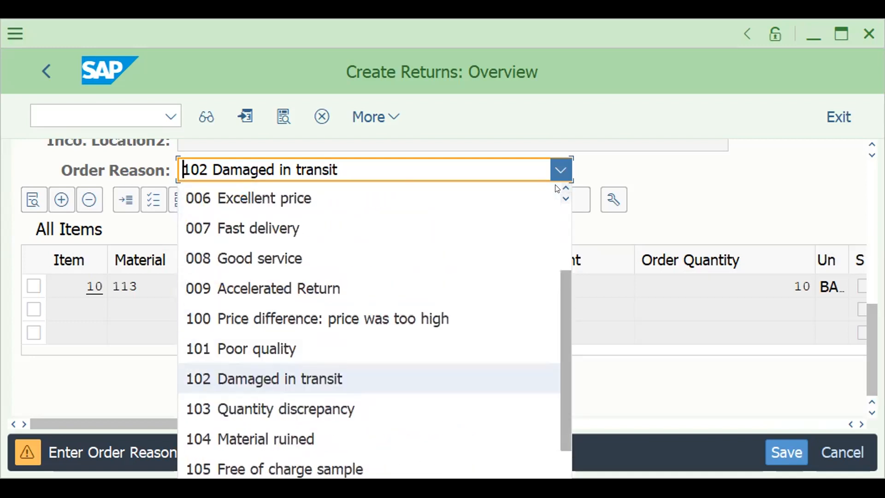
scroll(557, 188, "up", 2)
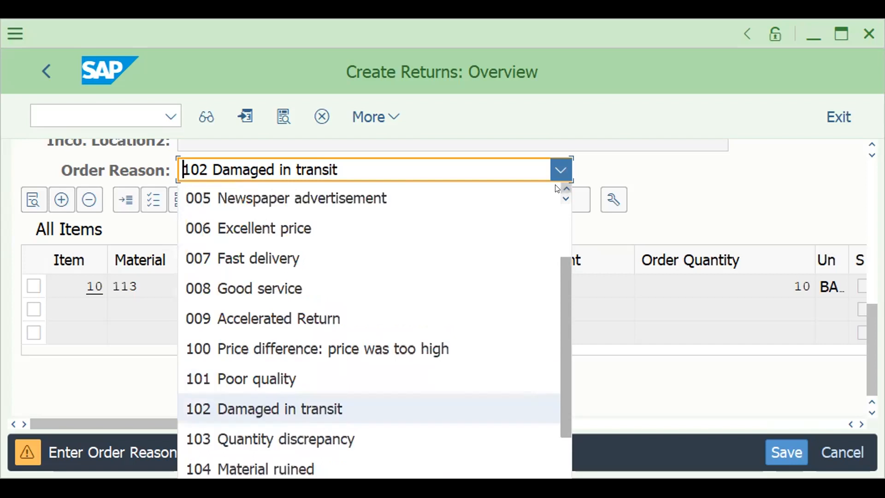
left_click(482, 207)
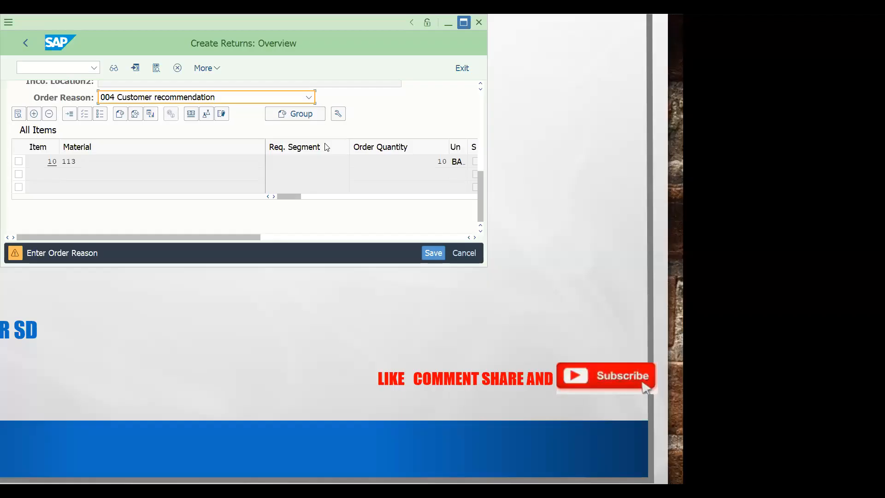
left_click(833, 34)
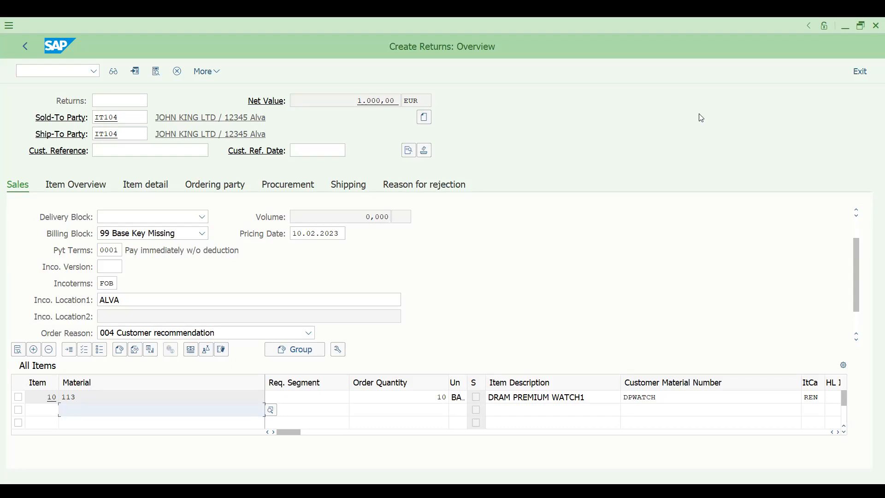
Delete the 99 Base Key Missing value so the billing block is empty.
left_click(857, 29)
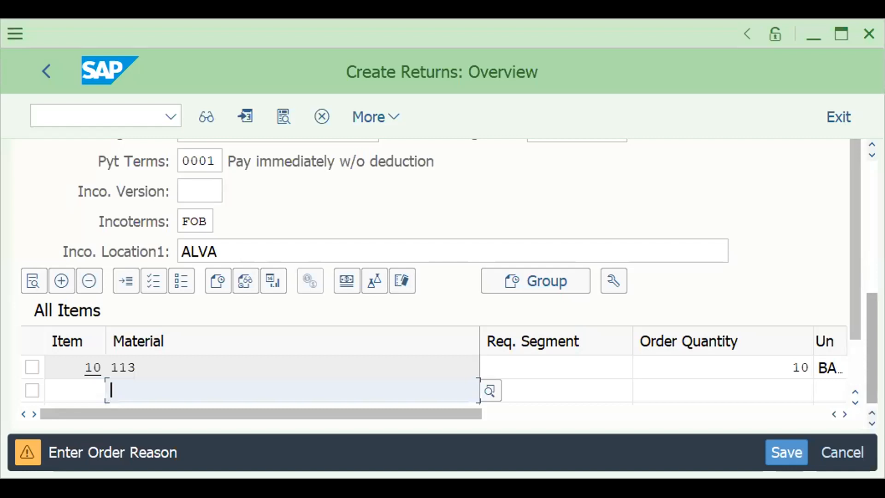
scroll(866, 337, "up", 5)
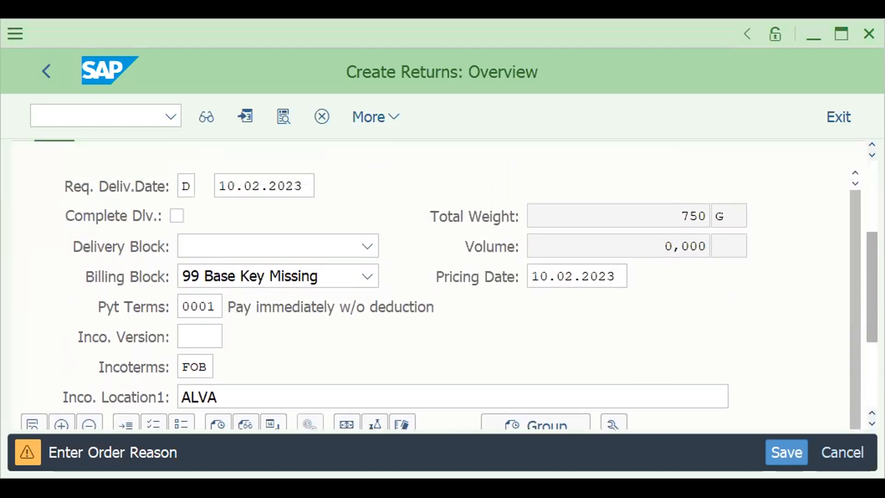
left_click(374, 315)
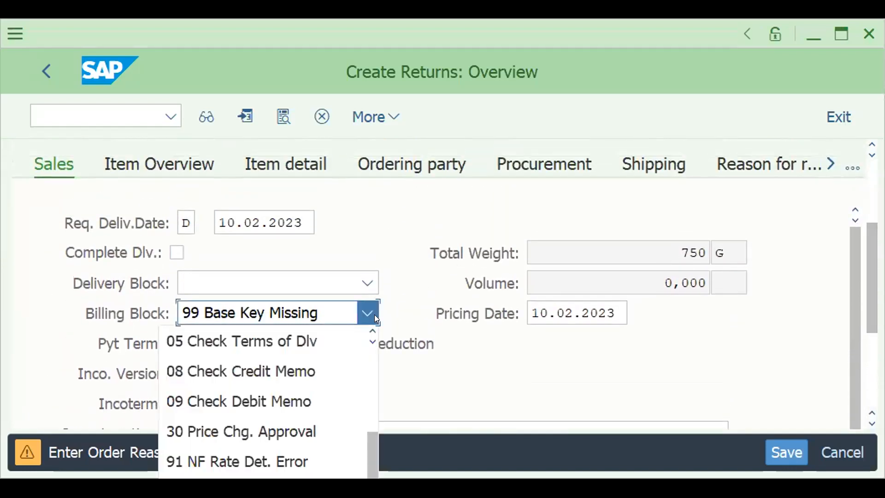
key("Delete")
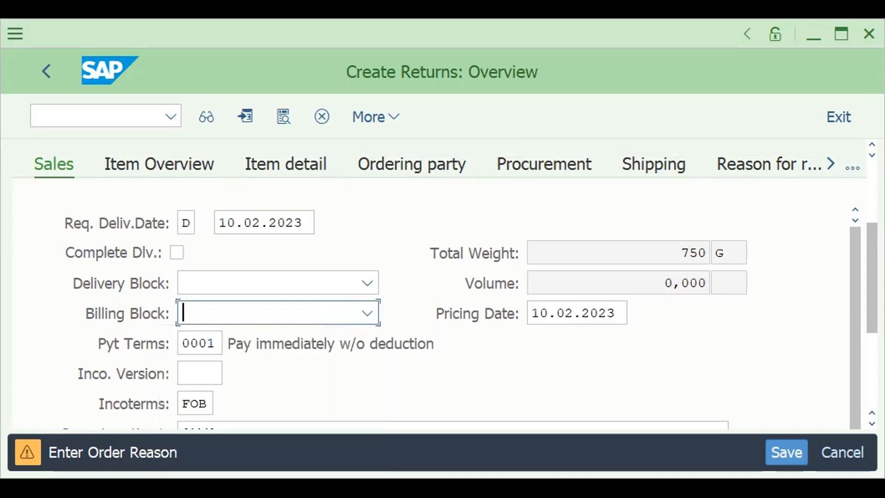
left_click(838, 36)
left_click(210, 73)
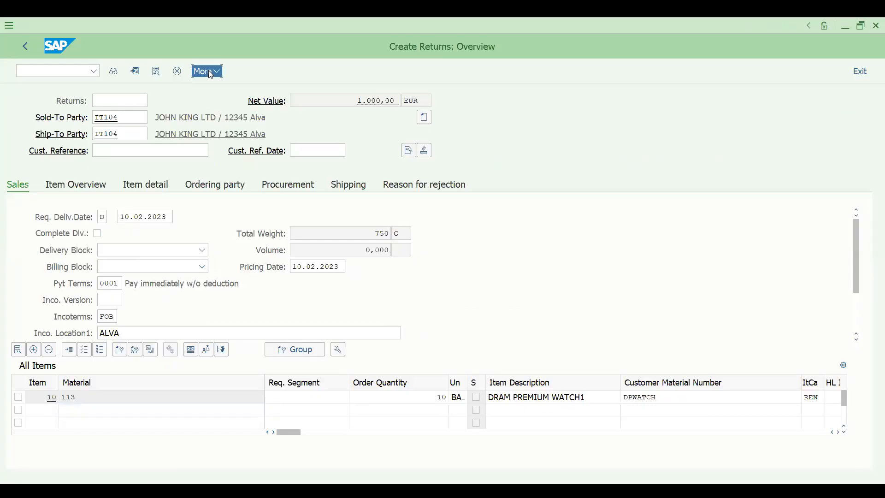
mouse_move(246, 128)
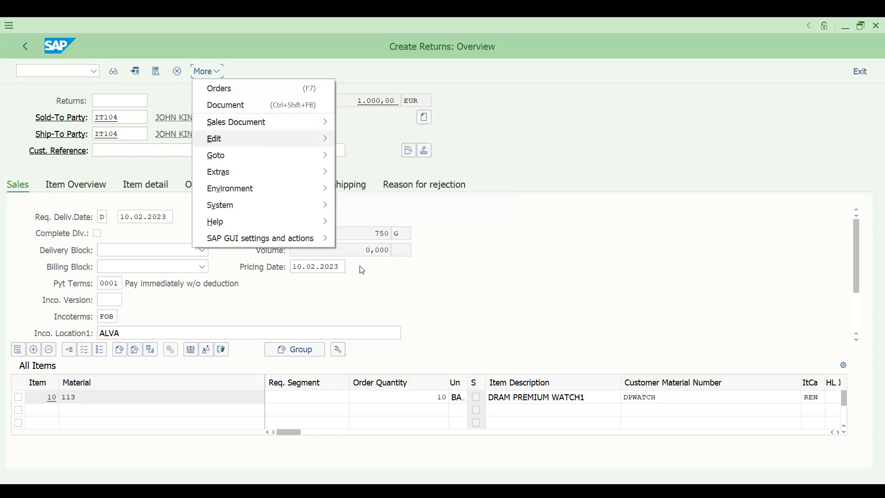
mouse_move(266, 141)
left_click(363, 306)
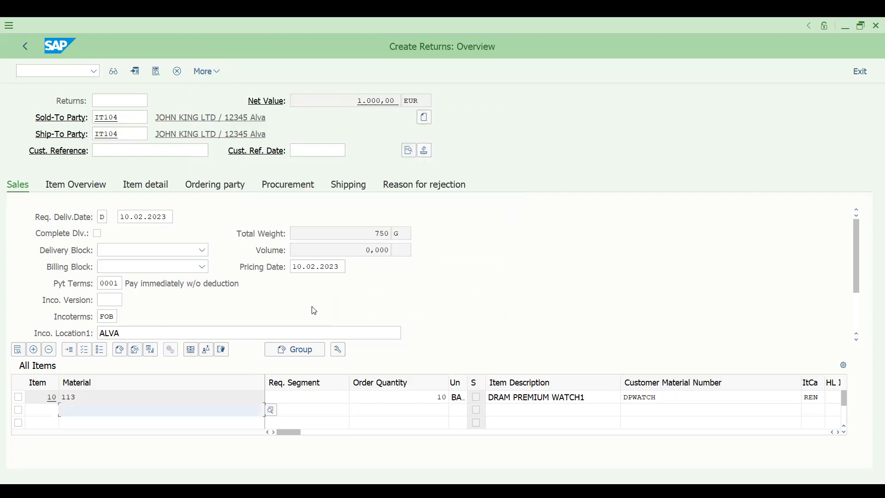
Enter the customer reference RETURN FOR 2BAGS DAMAGED.
left_click(163, 151)
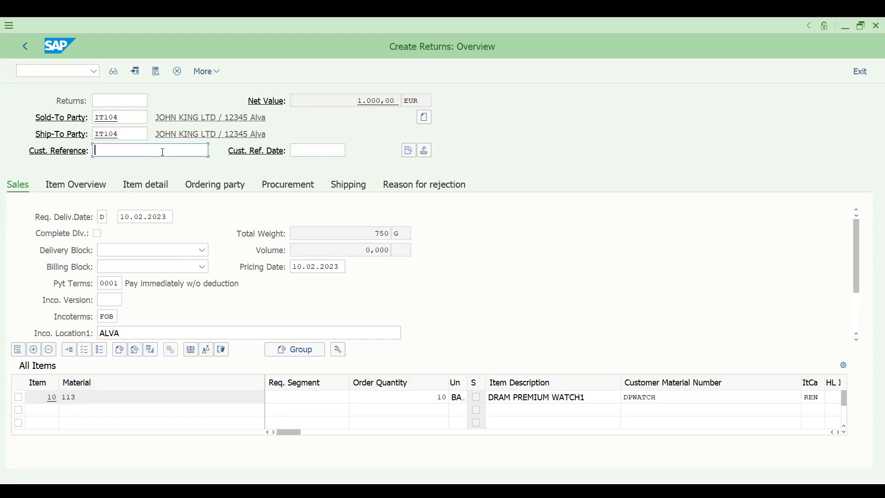
type("RETUR")
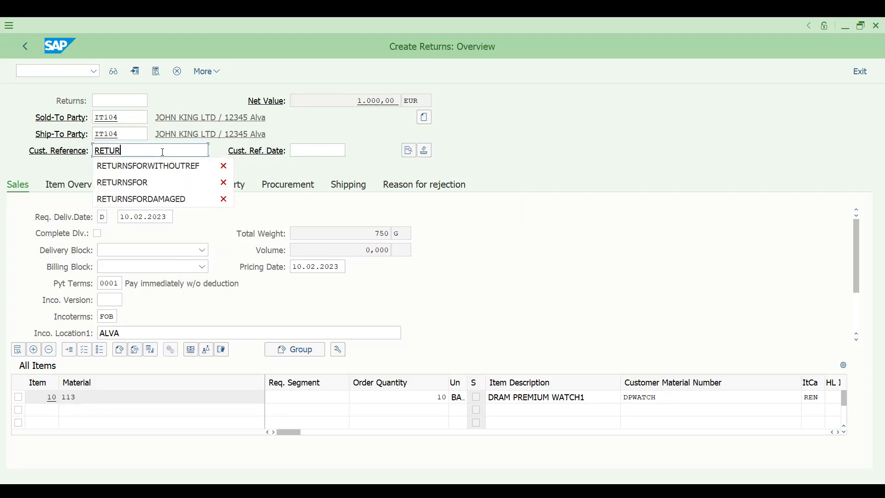
type("N FOR 2BAGS")
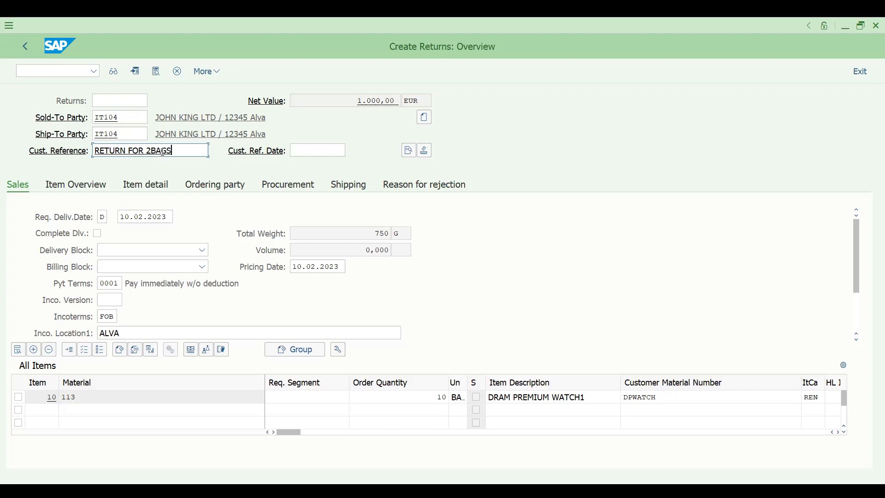
type(" DAMAGED")
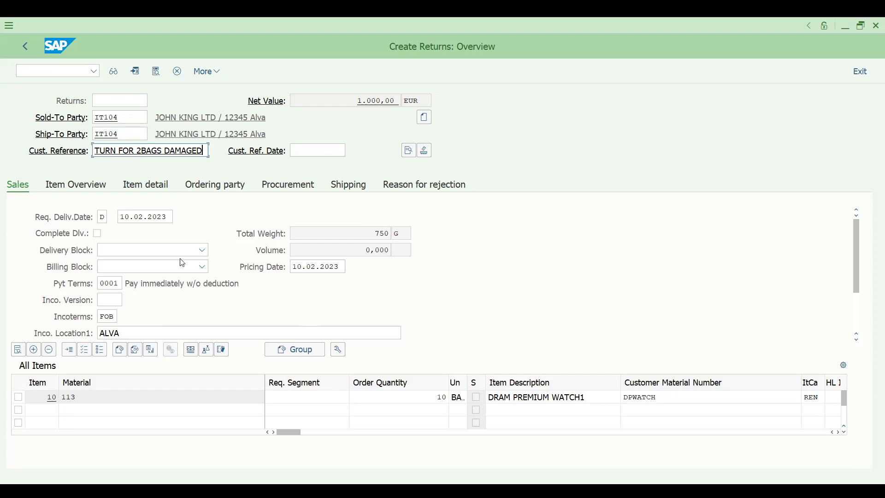
left_click(208, 74)
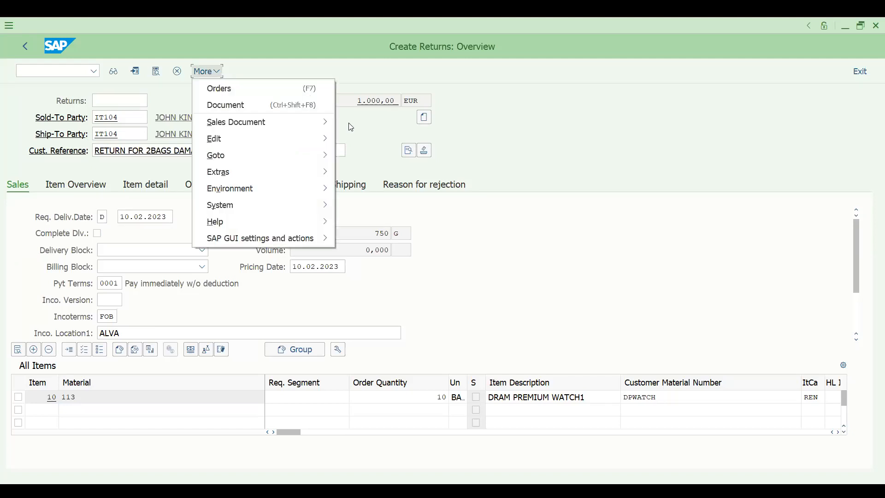
left_click(666, 204)
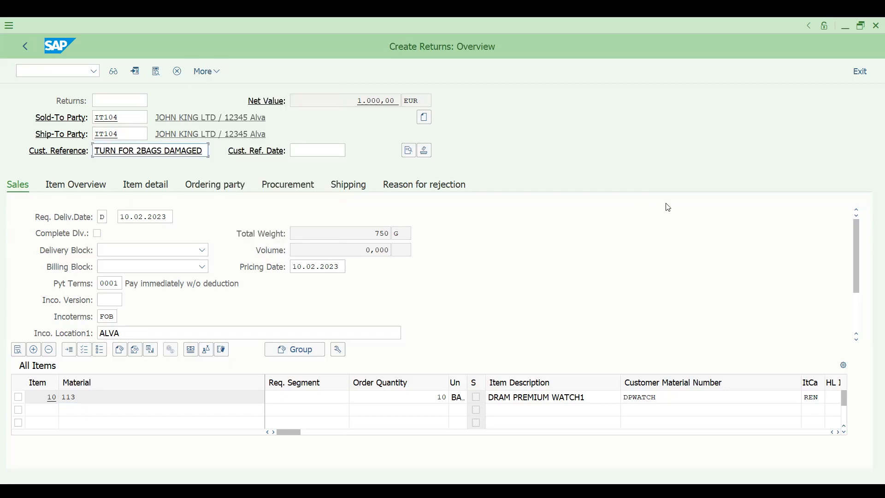
Change item 10's order quantity to 2.
double_click(440, 397)
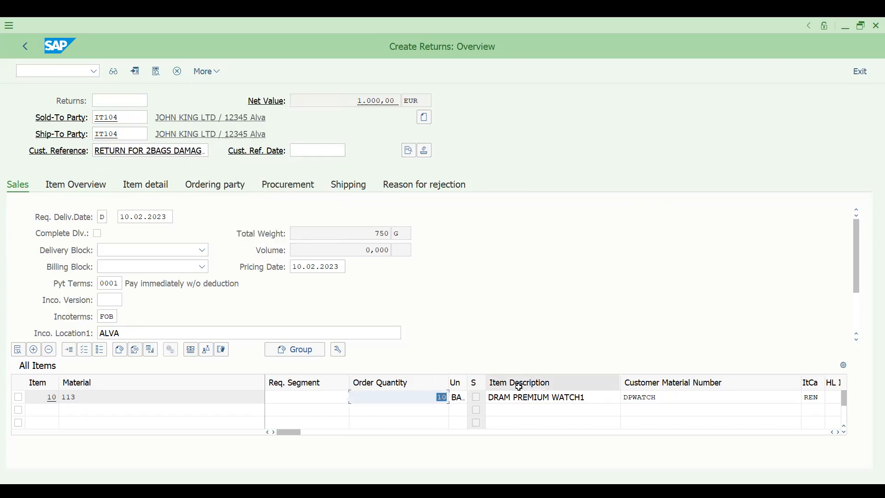
type("2")
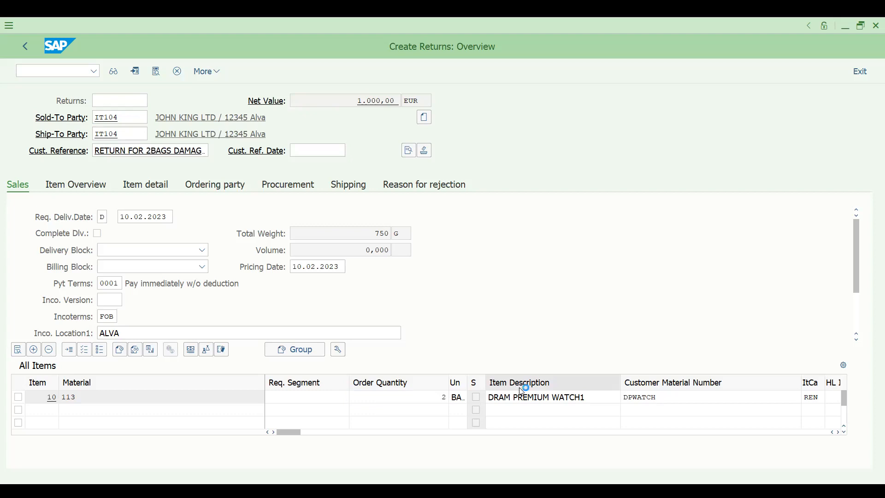
key("Return")
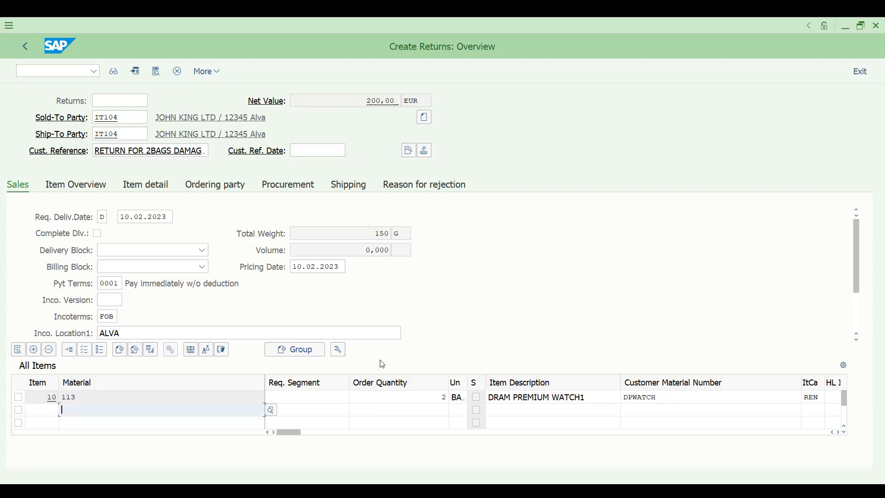
Check item 10's 200,00 EUR pricing conditions, save the returns order, and start /NVL01N.
double_click(413, 397)
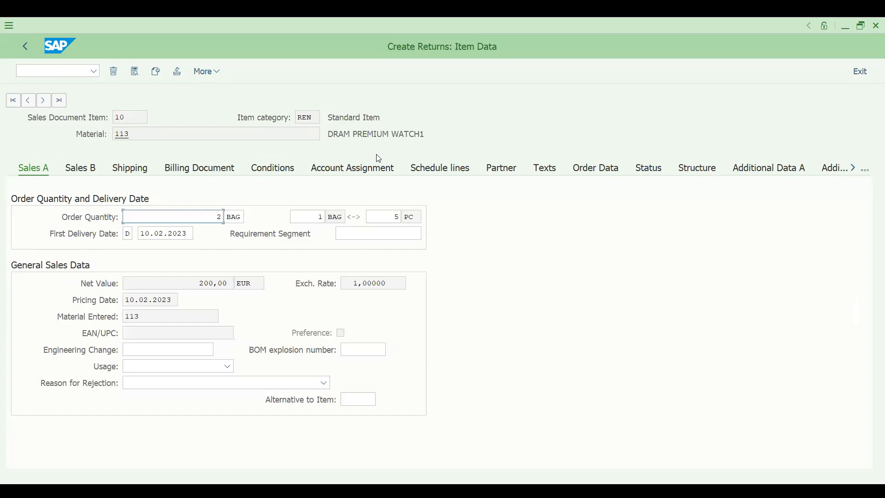
left_click(280, 170)
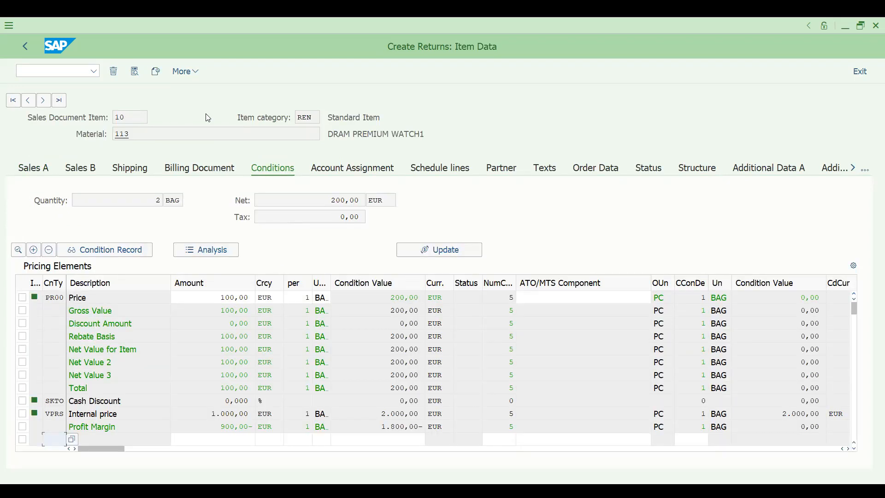
key("F3")
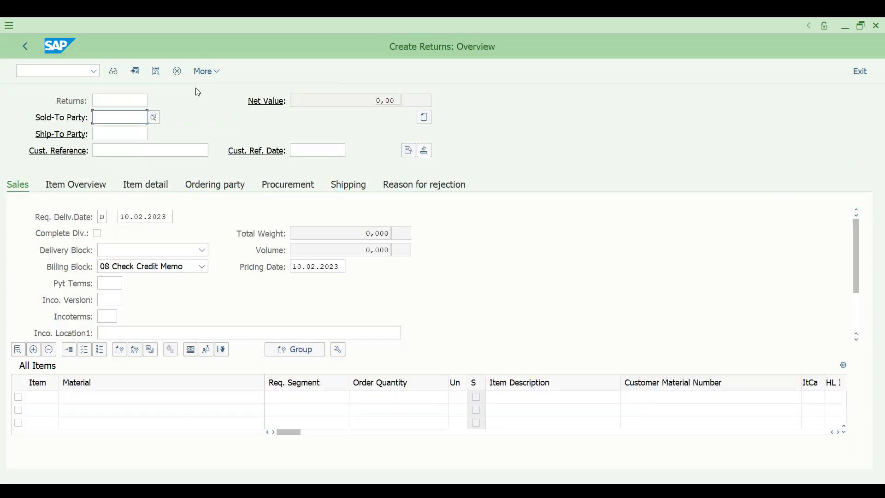
left_click(59, 70)
type("/")
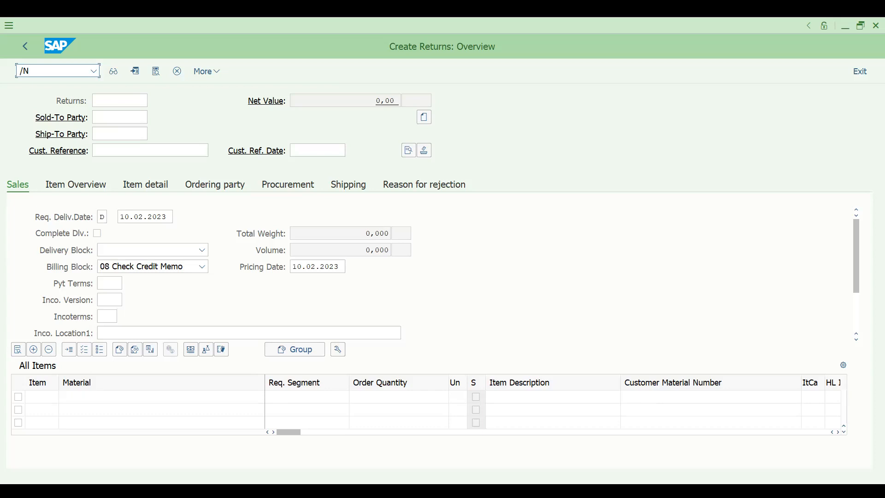
type("NVL01N")
Create the returns delivery for the returns order and post its goods receipt for 2 bags.
key("Return")
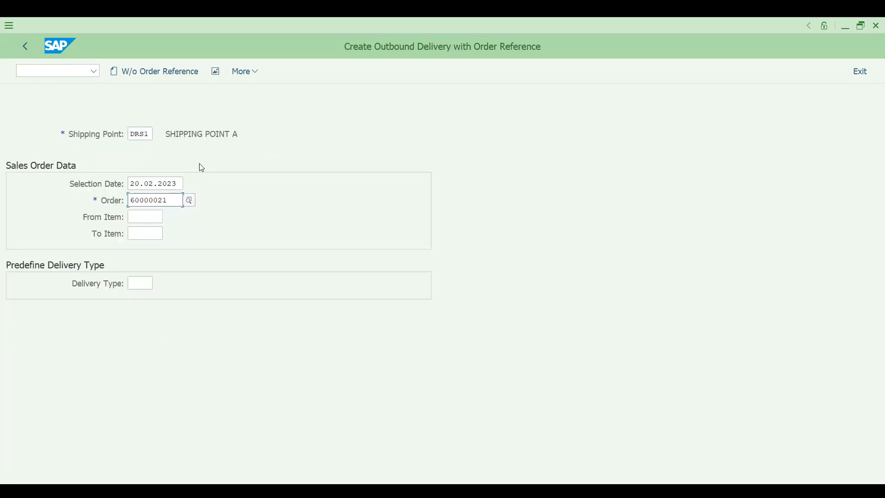
key("Return")
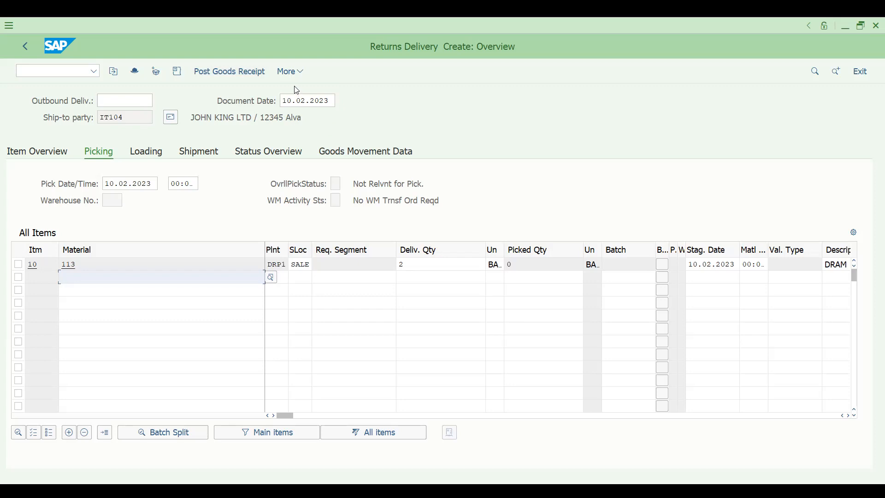
left_click(240, 73)
left_click(65, 72)
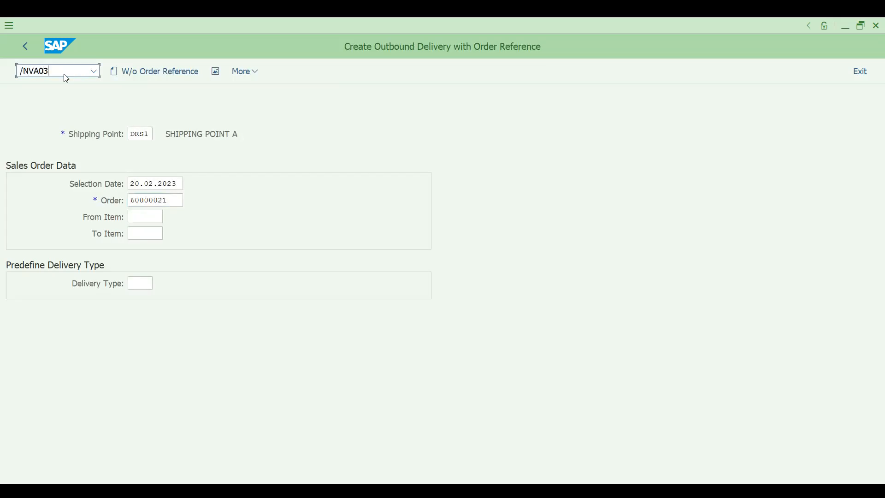
Display returns order 60000021's item-level document flow and open the Returns item details.
key("Return")
left_click(117, 70)
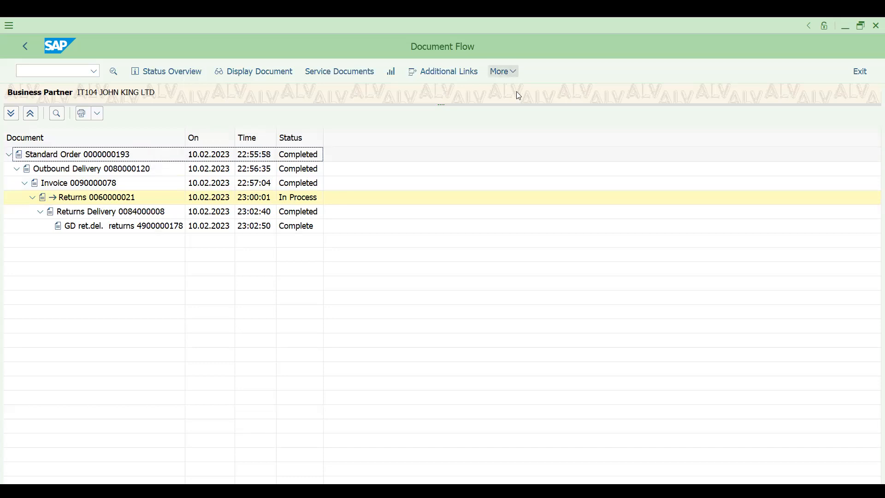
left_click(507, 72)
mouse_move(624, 92)
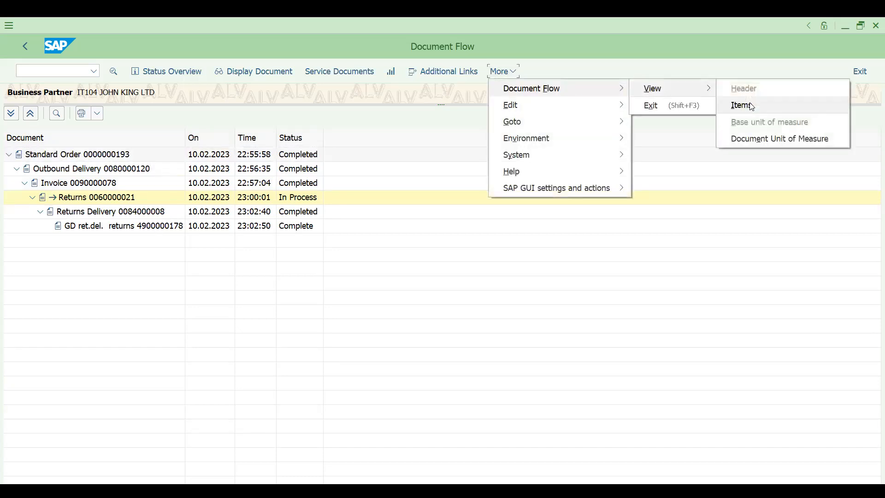
left_click(752, 106)
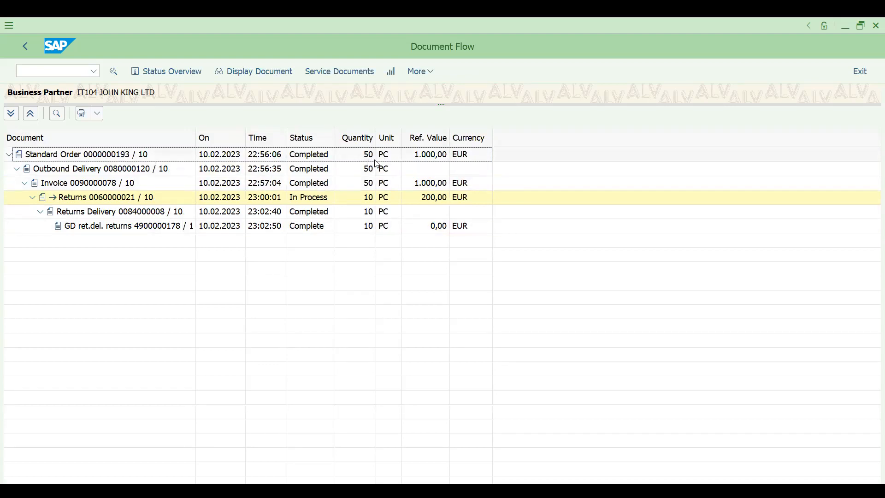
left_click(371, 202)
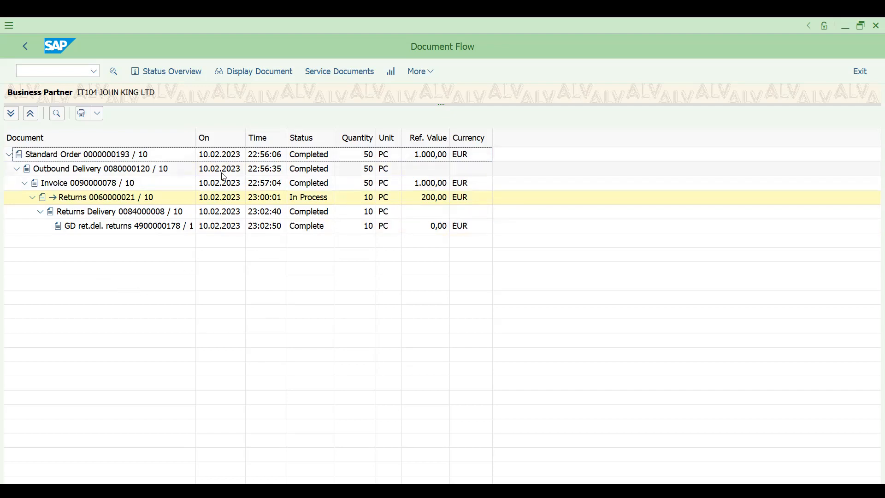
left_click(120, 199)
double_click(120, 198)
left_click(60, 424)
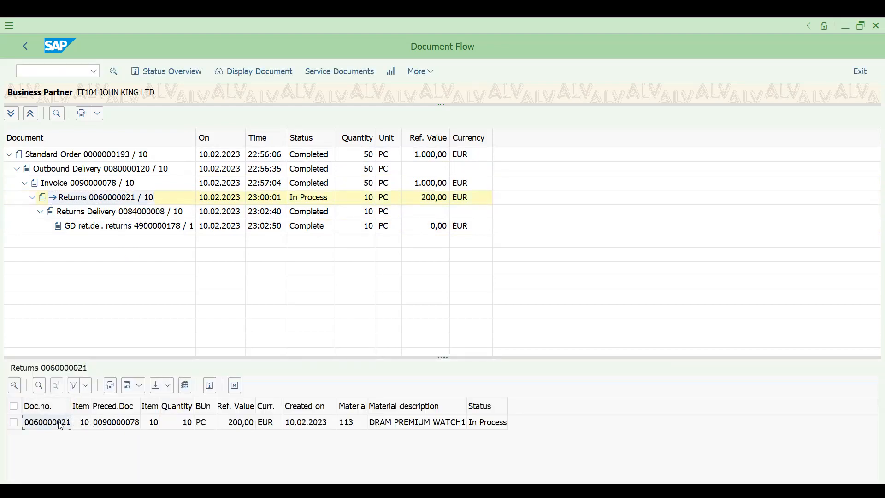
Review the Subsequent Free of Charge slide's transaction sequence from VA01 through VL01N.
left_click(41, 72)
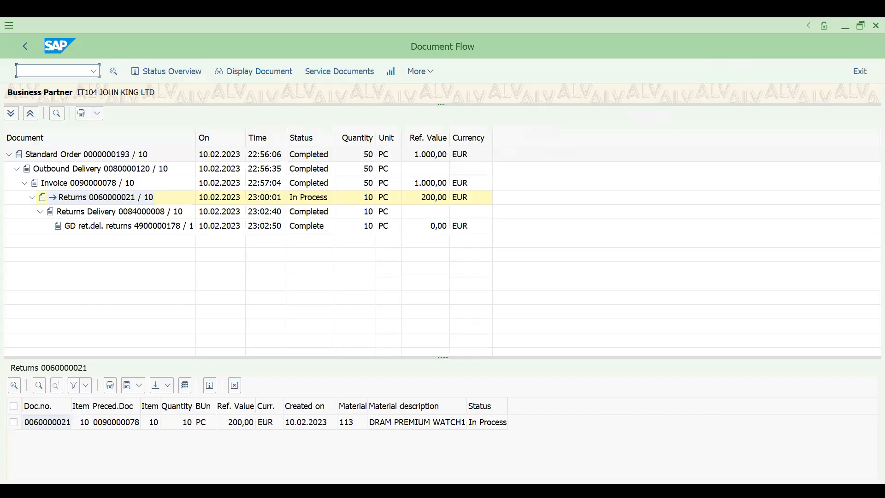
Create an SD order via /NVA01 with reference to the pasted returns order number.
type("/NVA01")
key("Return")
type("SD")
key("F8")
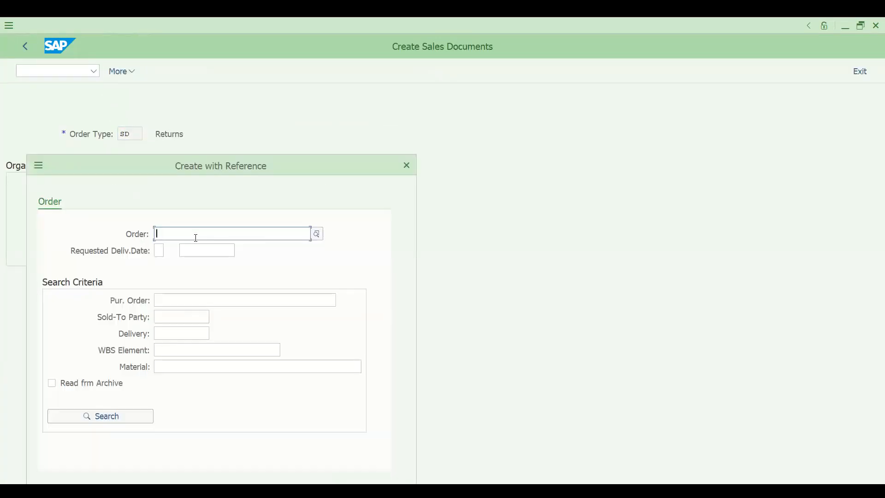
key("ctrl+v")
left_click_drag(258, 169, 304, 83)
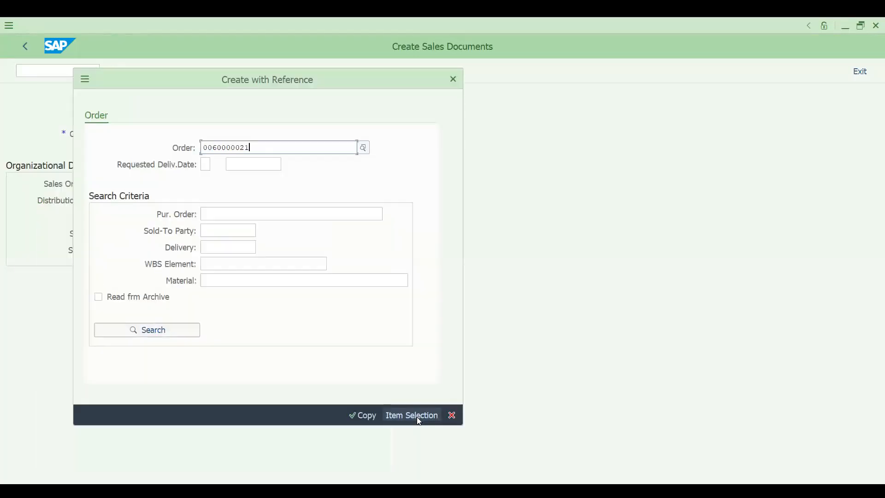
left_click(362, 419)
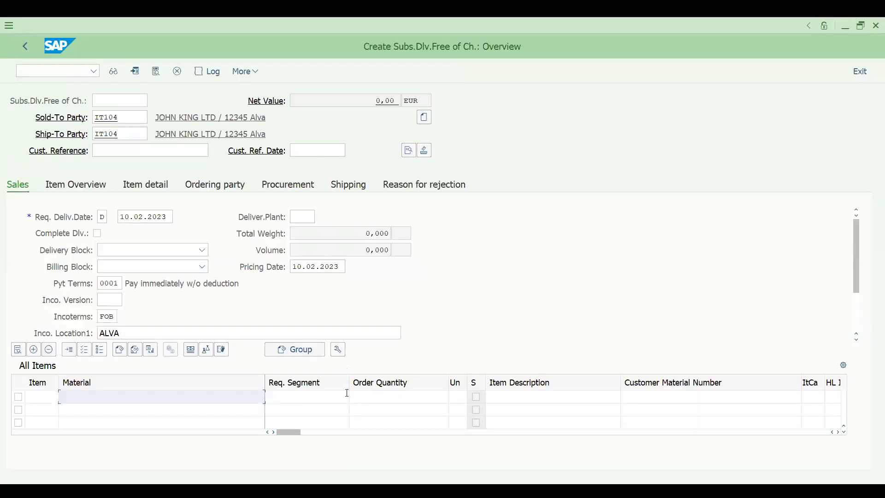
Abandon the copied SD document and restart VA01 via /NVA with order type SD, DRT1/D1/DD.
left_click(161, 152)
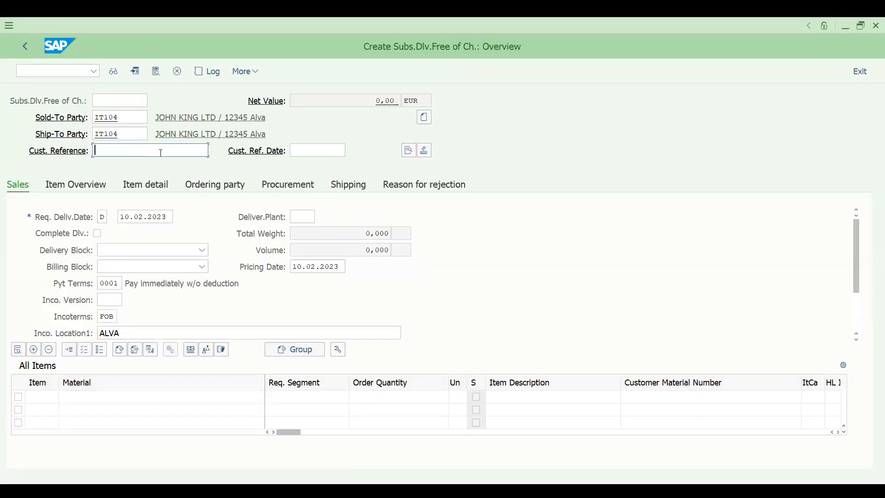
left_click(161, 152)
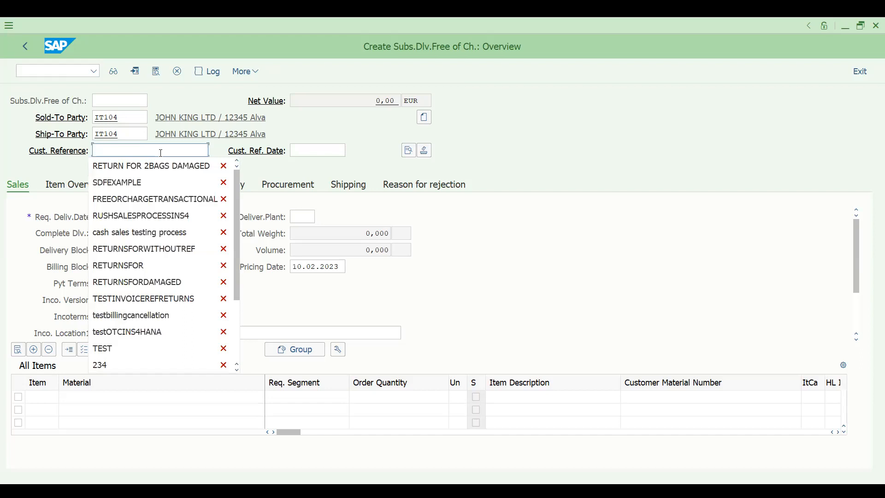
key("Down")
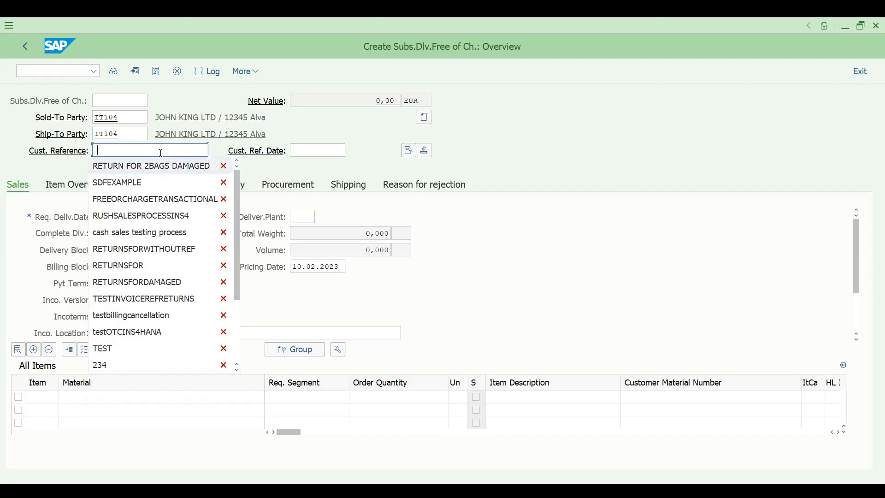
key("BackSpace")
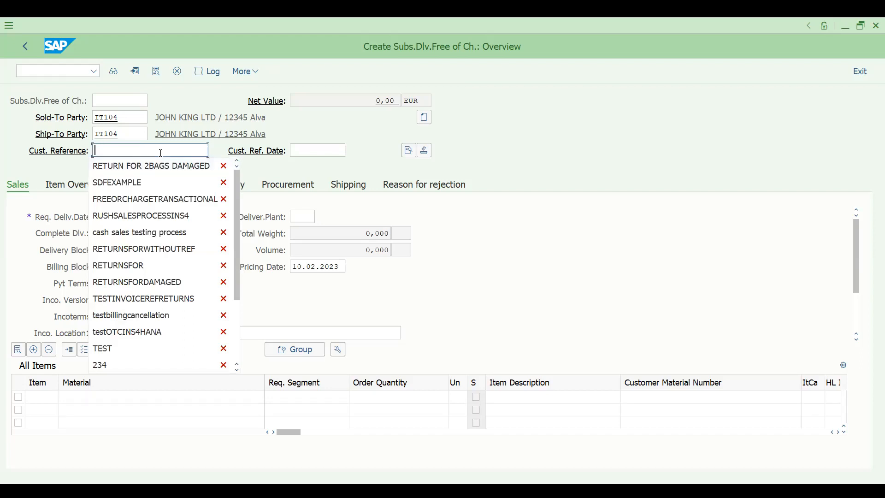
left_click(44, 73)
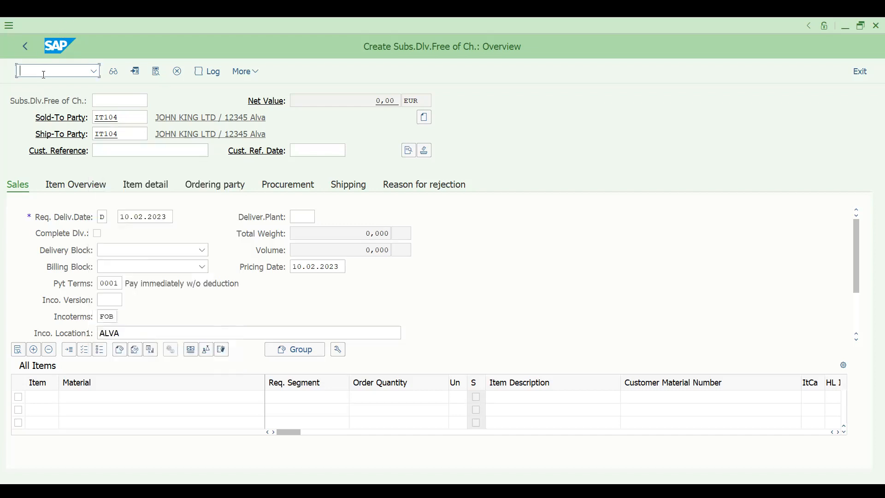
type("/NVA01")
key("Return")
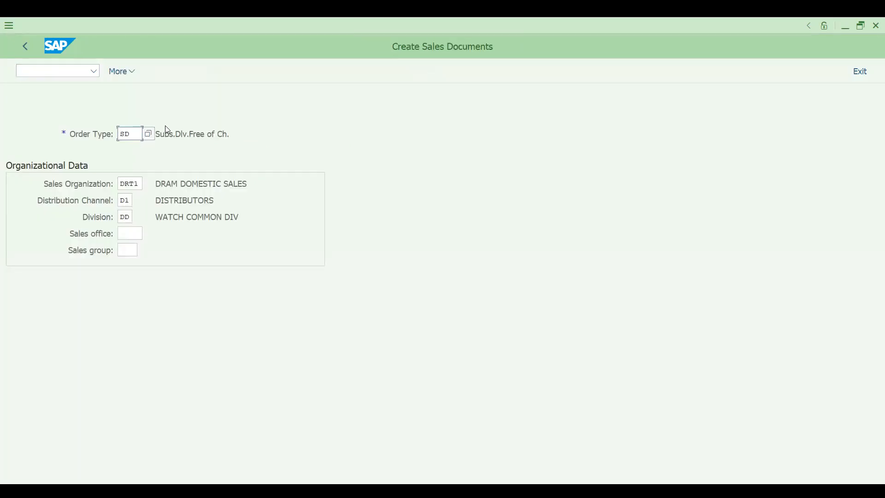
left_click(42, 71)
type("/nva02")
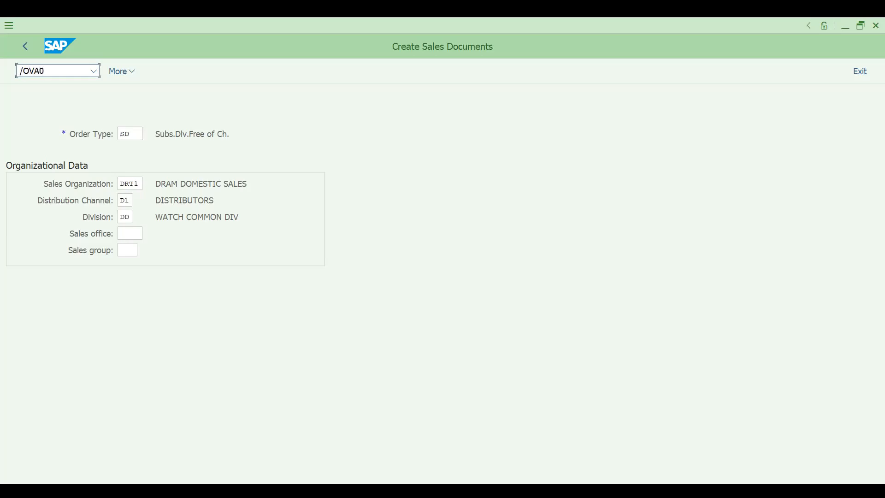
key("Return")
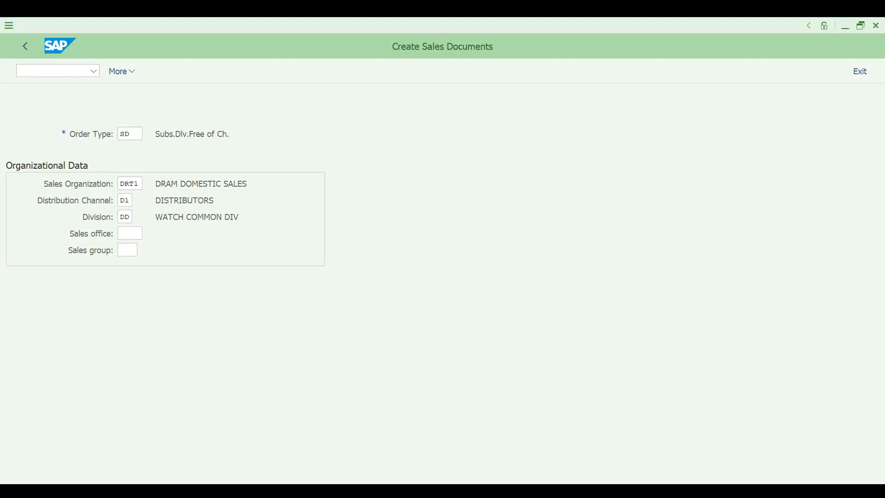
key("F10")
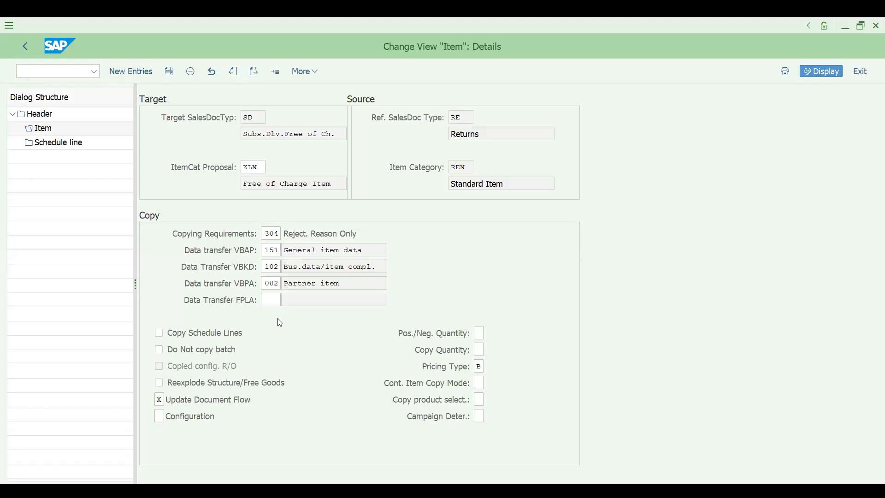
left_click(466, 165)
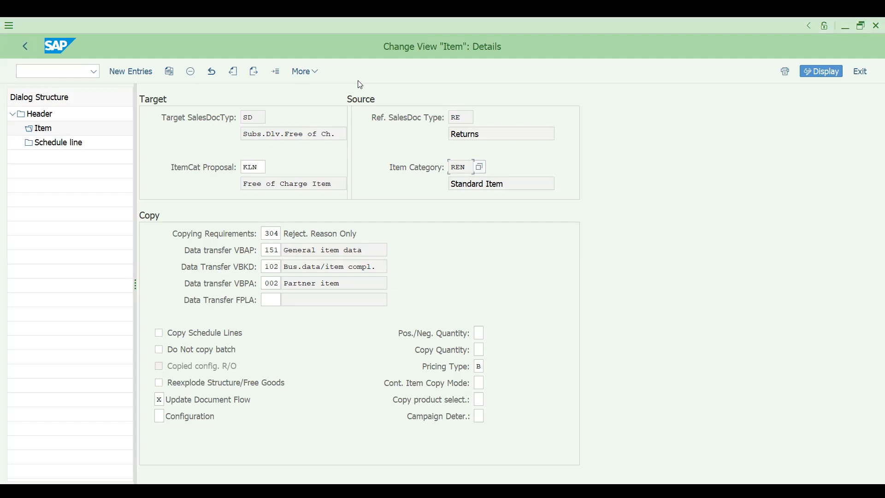
key("alt+Tab")
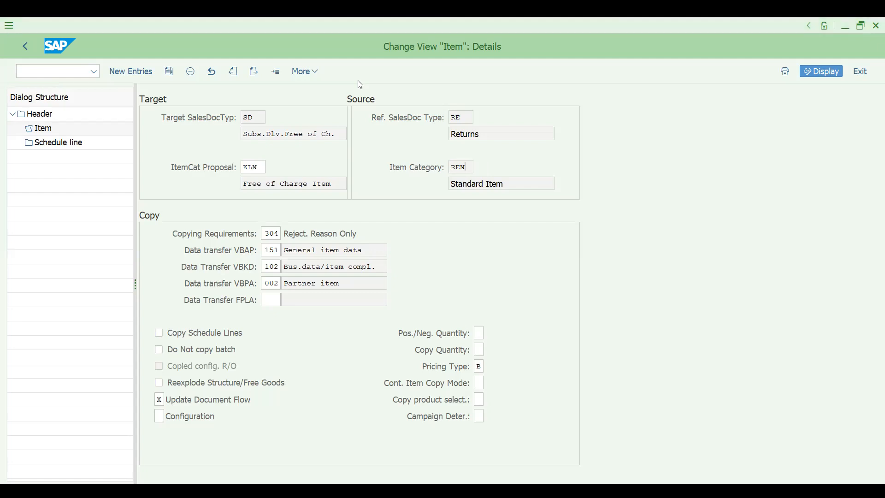
left_click(69, 73)
type("/nva02")
key("Return")
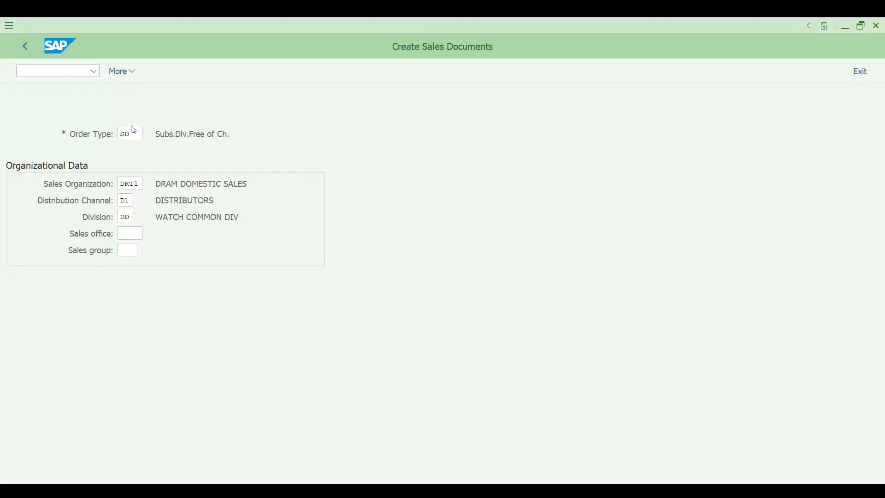
key("space")
key("Down")
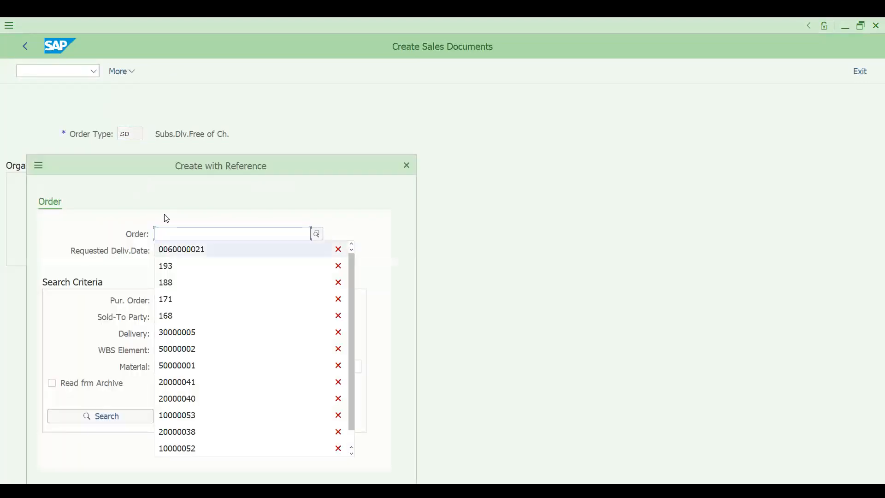
key("Return")
key("Return")
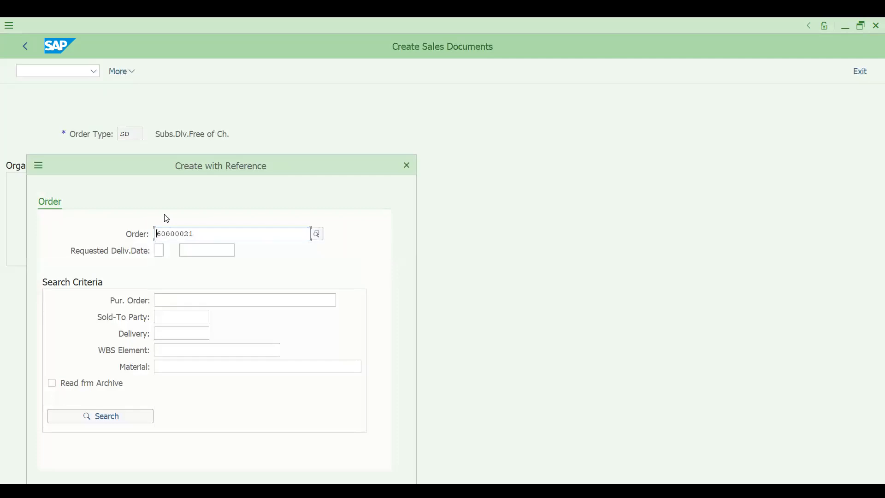
left_click_drag(221, 170, 295, 79)
left_click(388, 412)
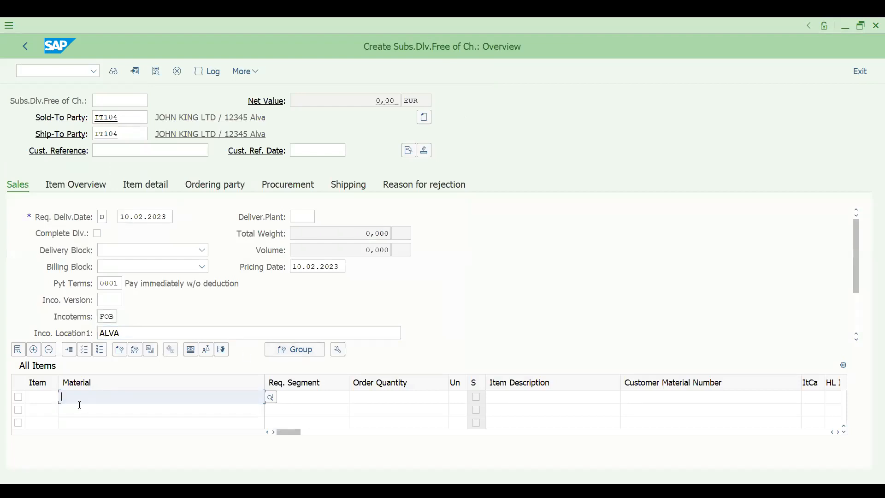
left_click(80, 406)
left_click(362, 399)
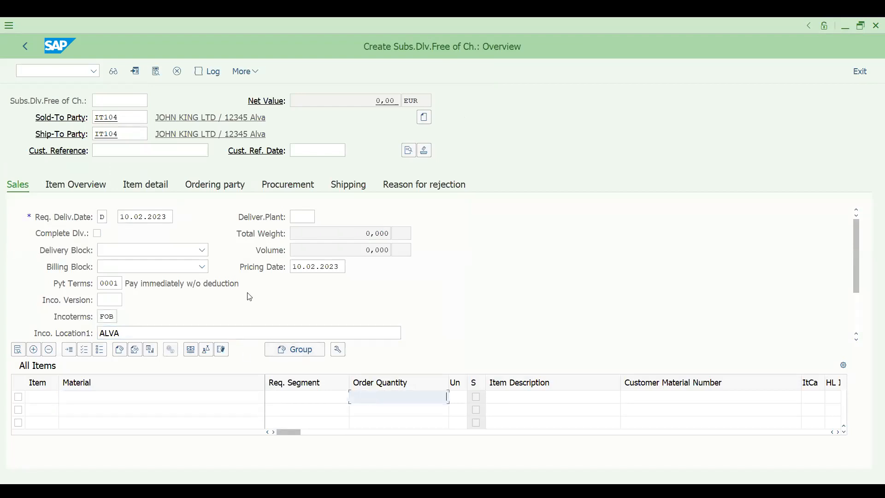
left_click(66, 72)
type("/NVA01")
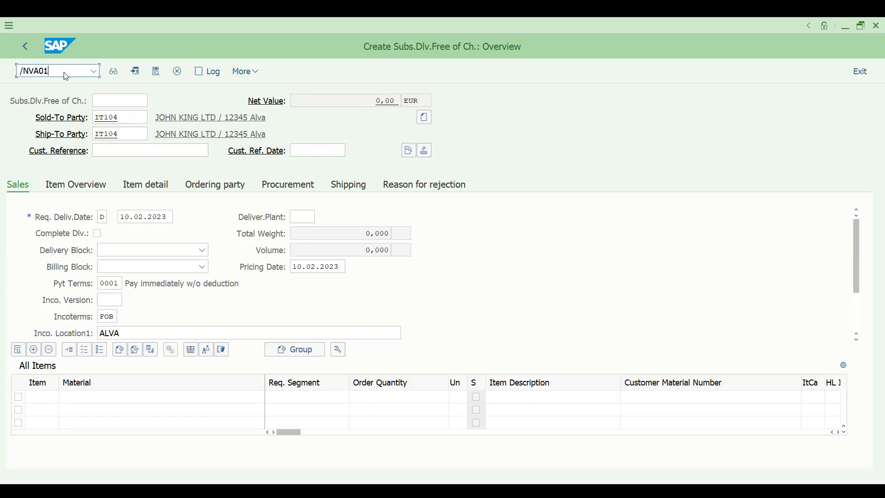
key("Return")
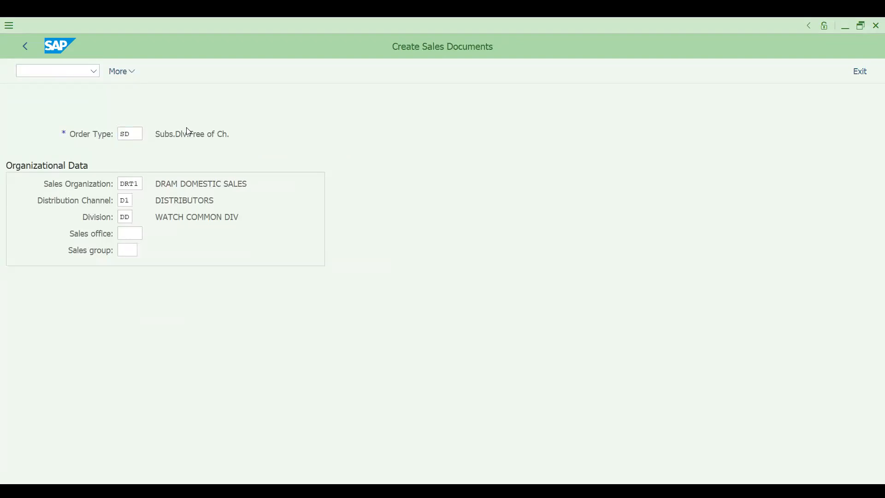
key("F8")
Reference returns order 60000021 and list its items, checking item 10's open quantity of 2.
key("space")
key("Down")
key("Return")
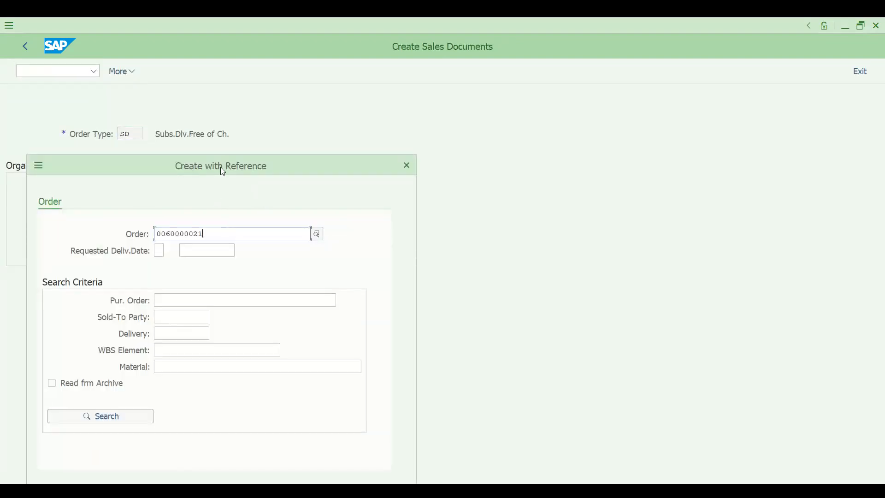
left_click(377, 405)
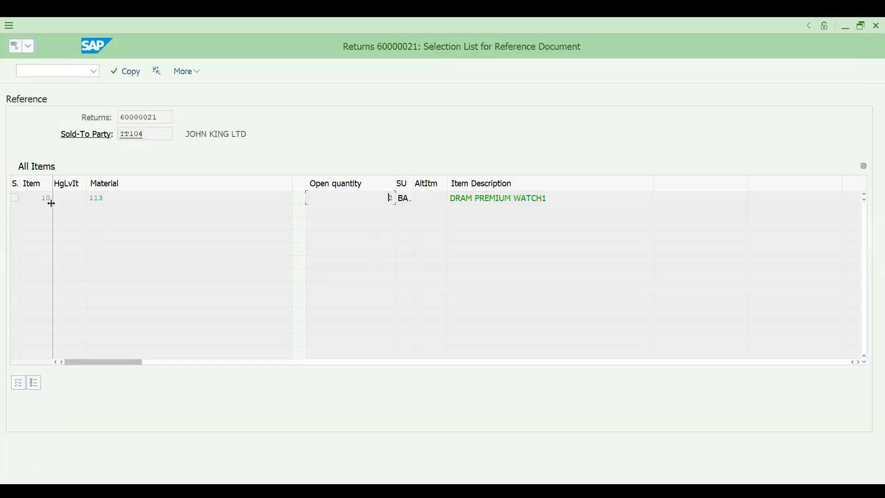
left_click(386, 199)
Begin entering the transaction code to change the returns order.
left_click(45, 75)
type("/N")
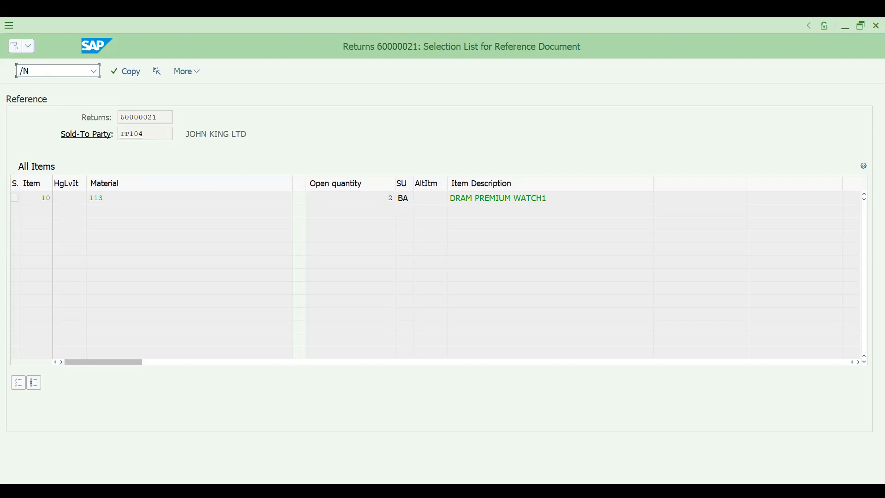
type("VA03")
key("BackSpace")
Open returns 60000021 in VA02 and review the order reason and rejection reasons.
type("2")
key("Return")
key("Return")
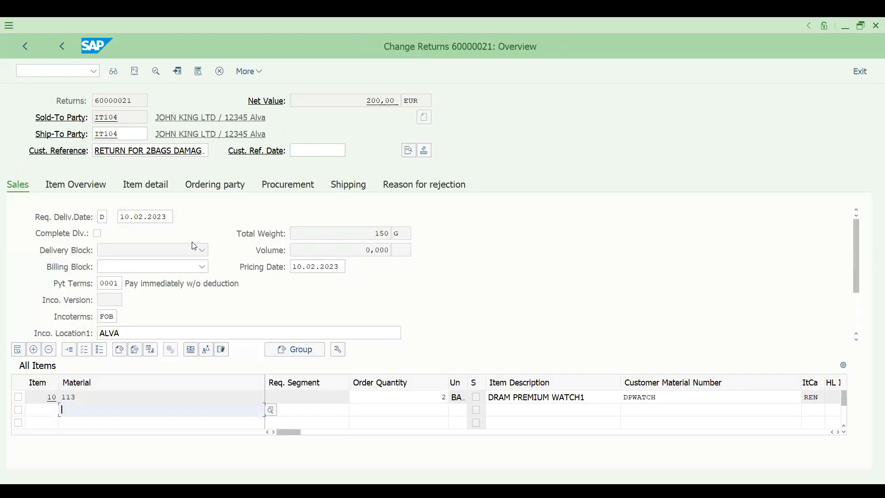
left_click(404, 186)
left_click(220, 220)
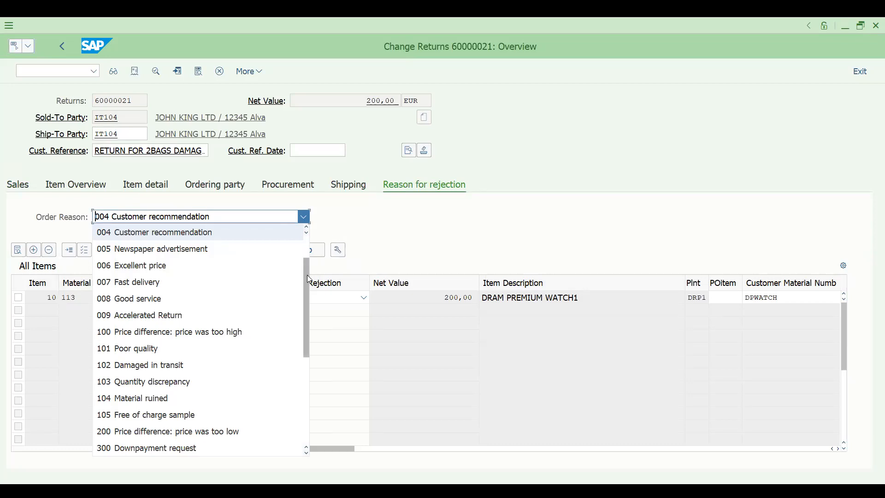
left_click(406, 247)
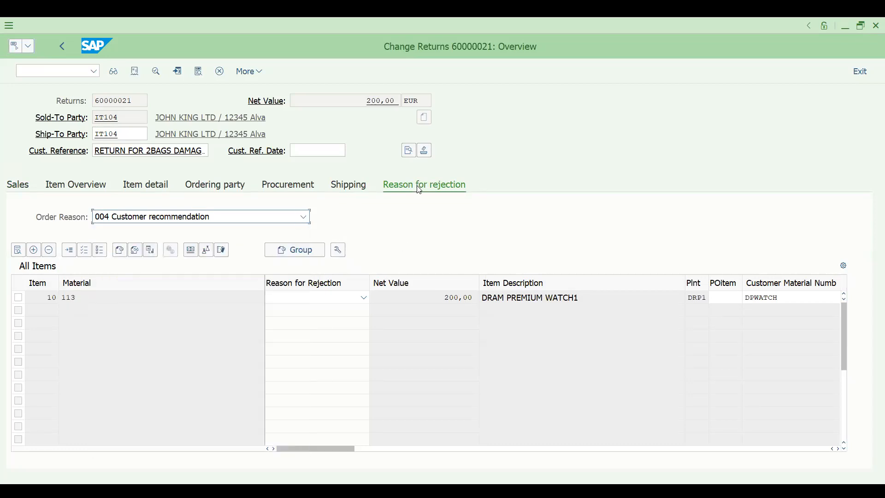
Set item 10's rejection reason to 02 Poor quality and save the returns order.
left_click(342, 298)
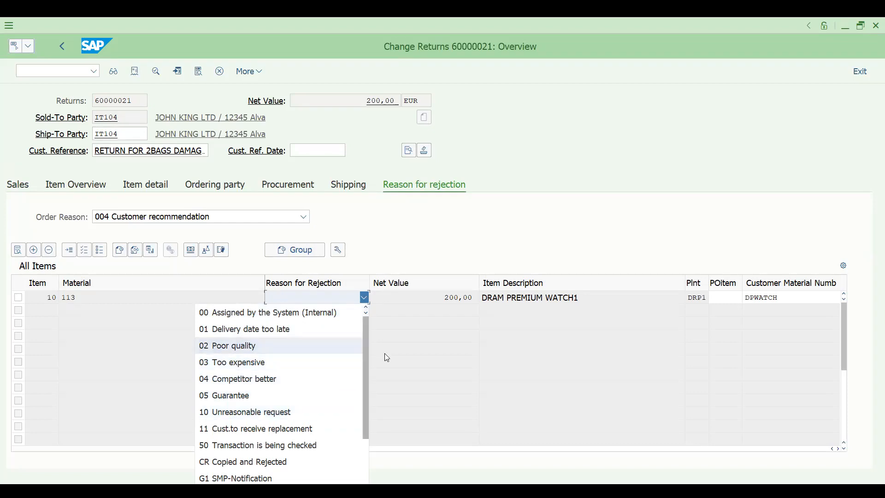
left_click_drag(366, 369, 369, 432)
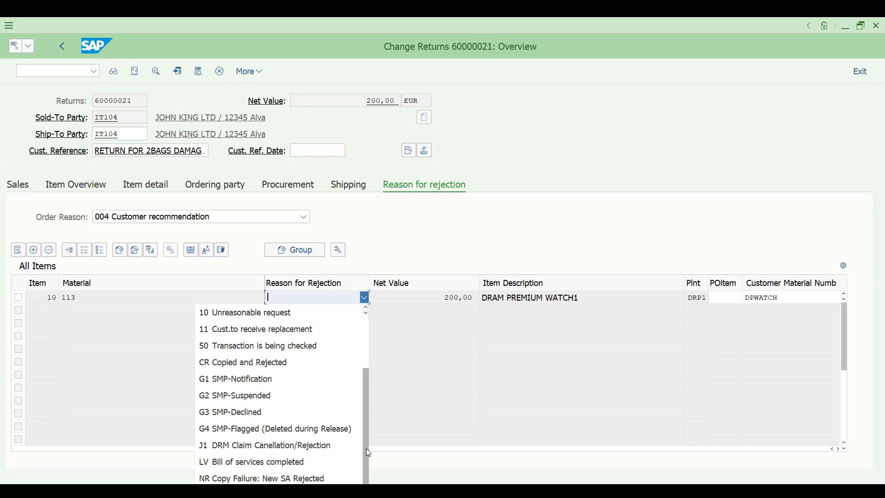
left_click_drag(367, 439, 365, 372)
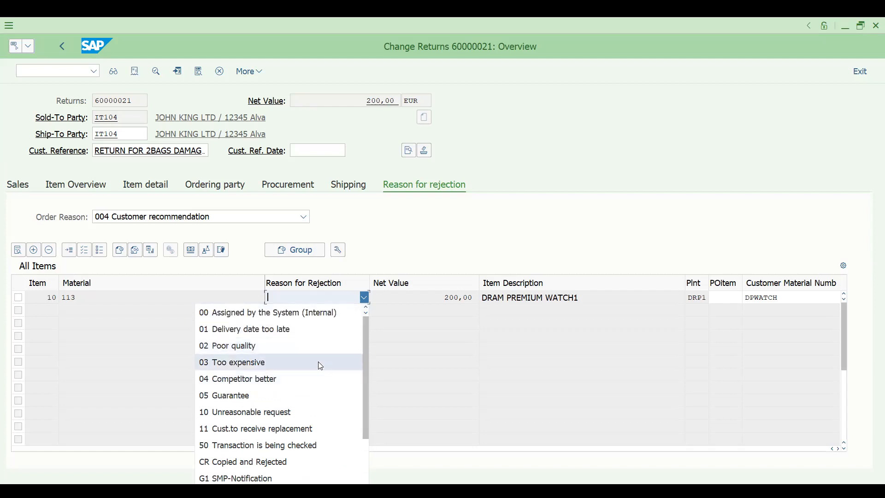
left_click(295, 348)
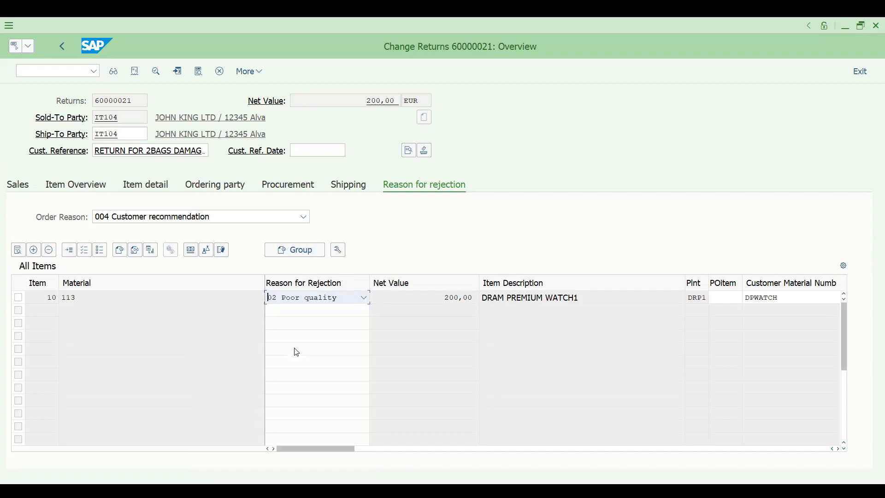
left_click(352, 152)
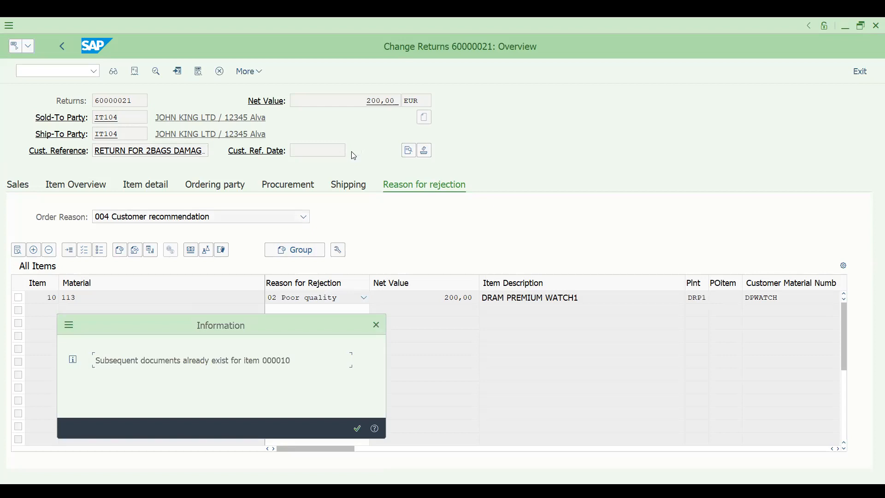
Finish saving the returns, then create a VA01 order copied from returns 60000021.
key("Return")
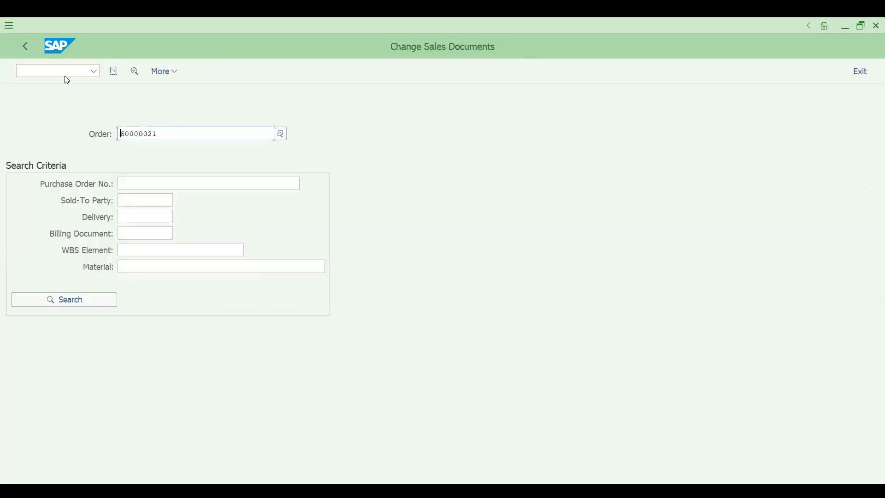
left_click(60, 73)
type("/nVA01")
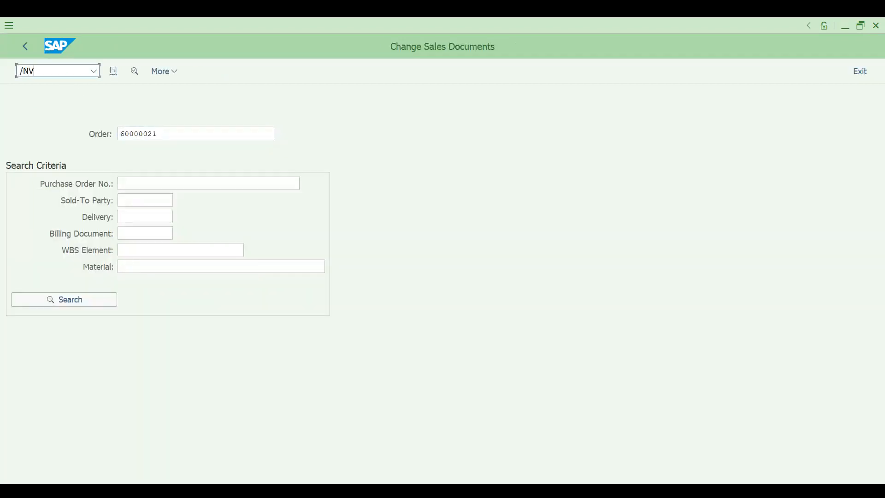
key("Return")
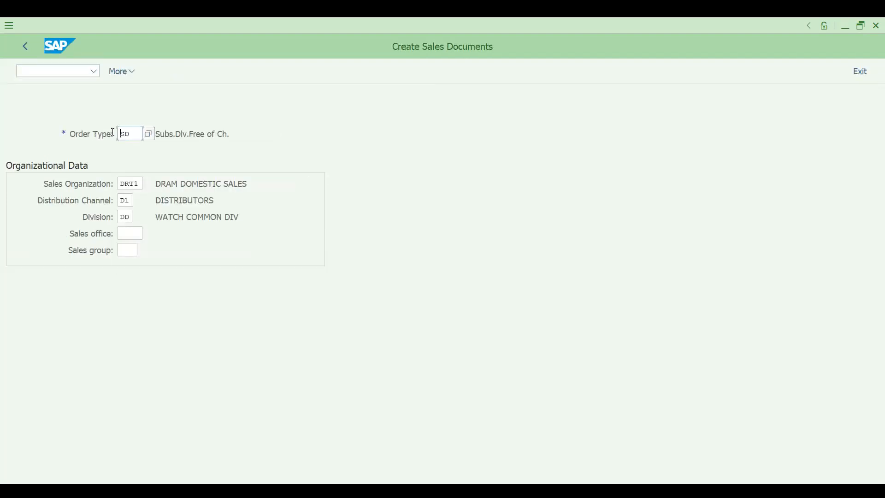
key("Return")
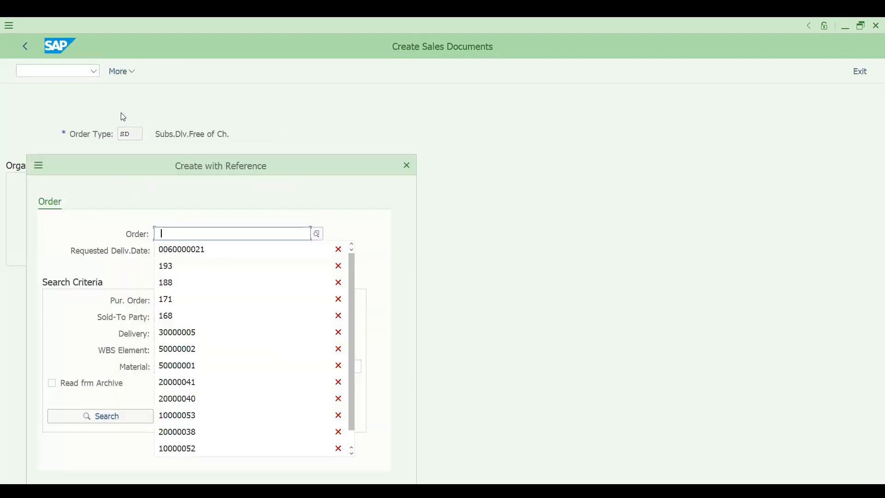
key("Down")
key("Return")
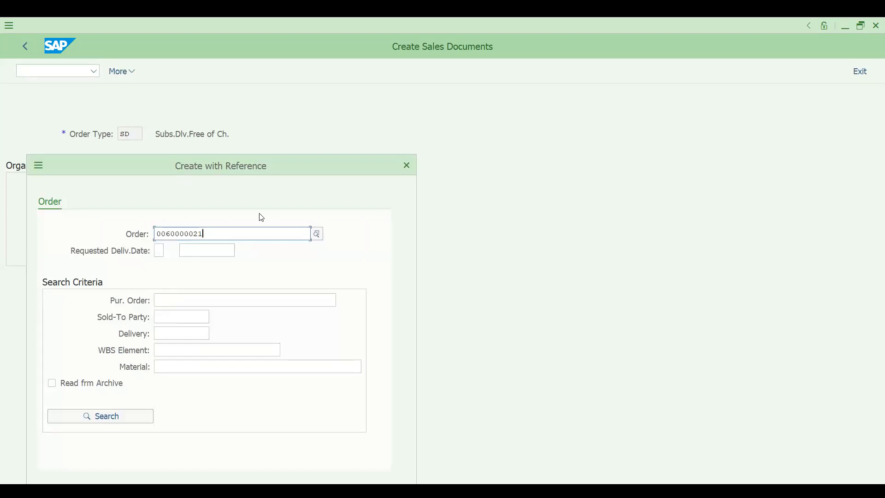
left_click(355, 451)
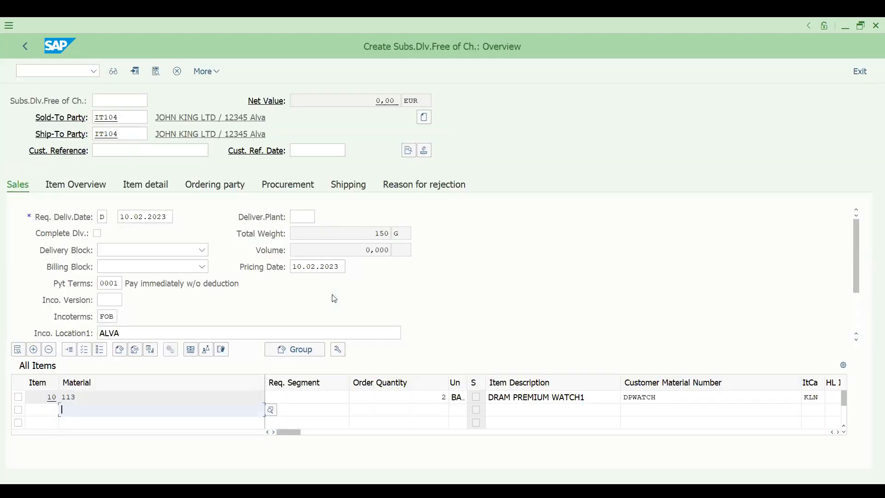
Enter customer reference SDFEXAMPLE and check the header order reason and rejection details.
left_click(166, 151)
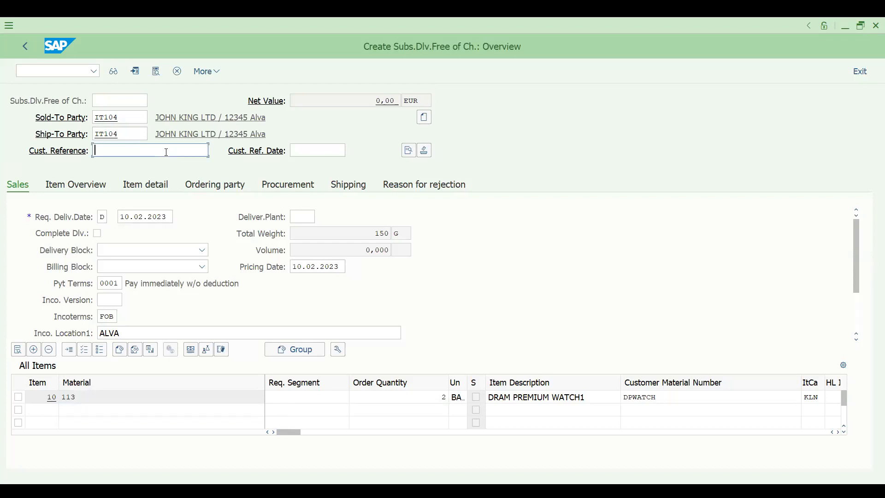
type("SDF")
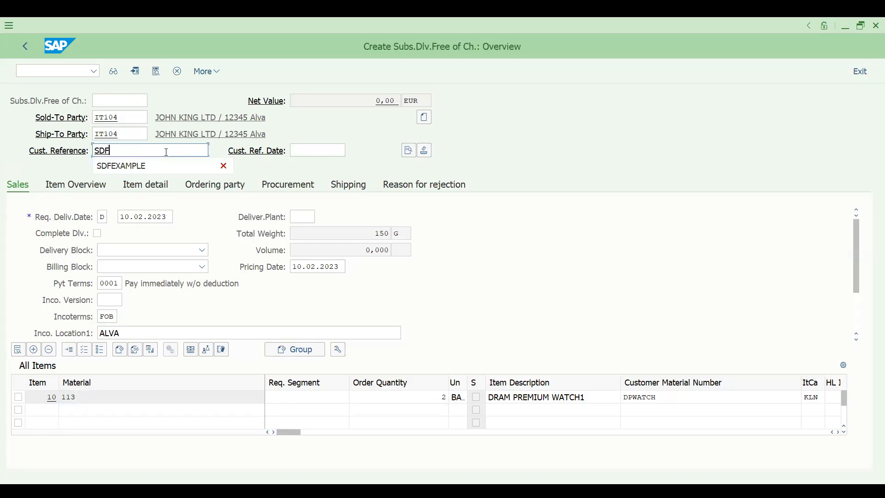
key("Down")
key("Return")
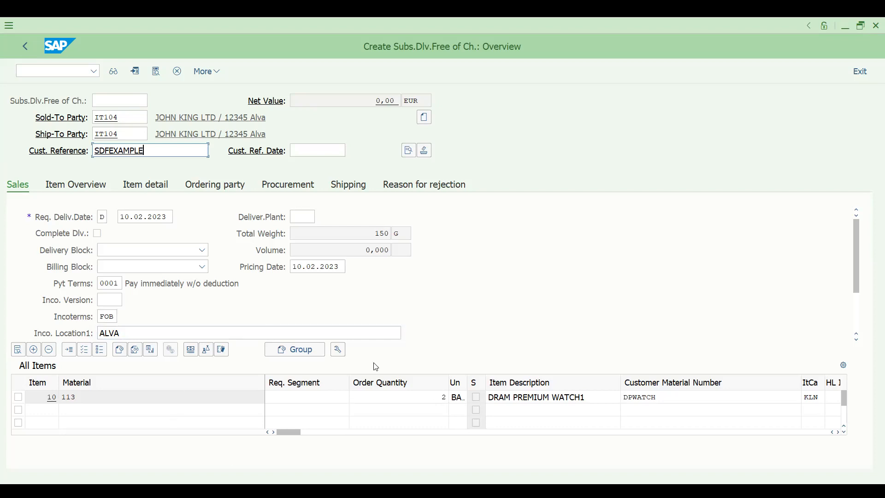
left_click(439, 184)
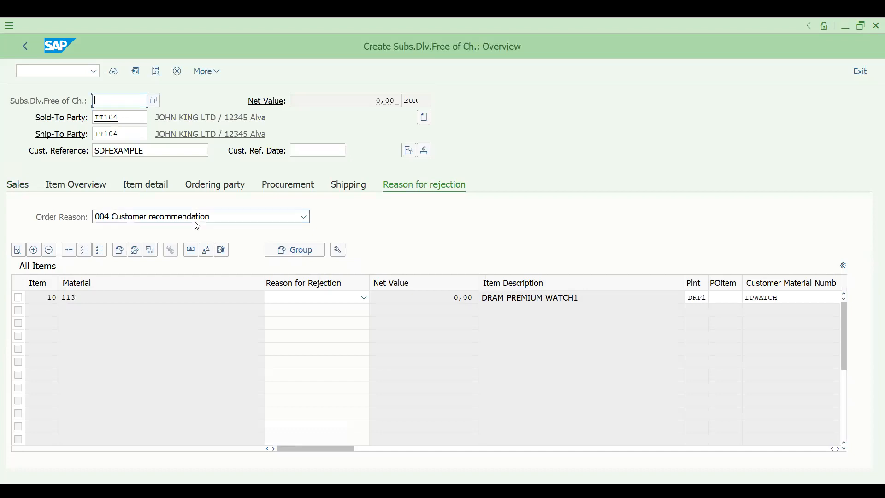
left_click(21, 186)
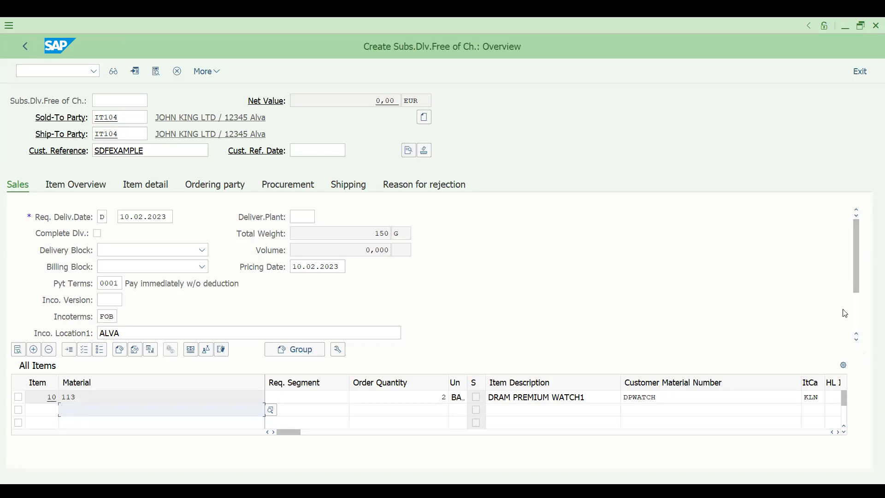
left_click(861, 323)
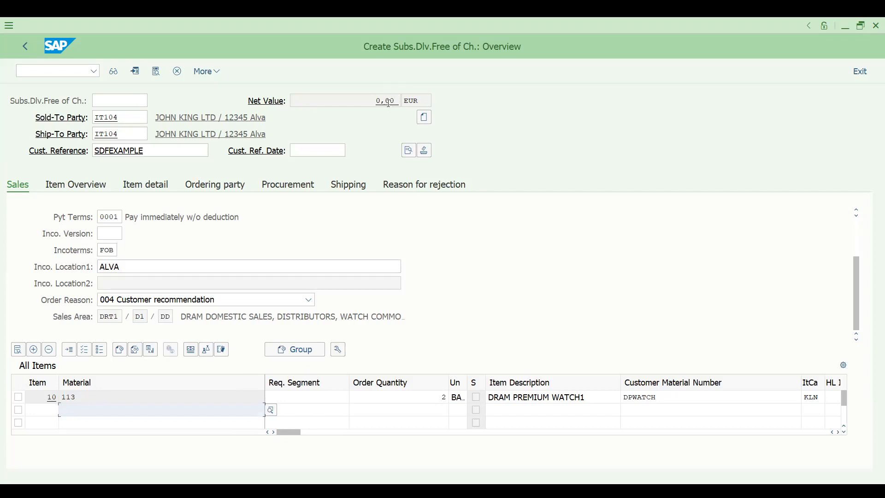
Review item 10's pricing conditions and save the free-of-charge subsequent delivery.
double_click(399, 397)
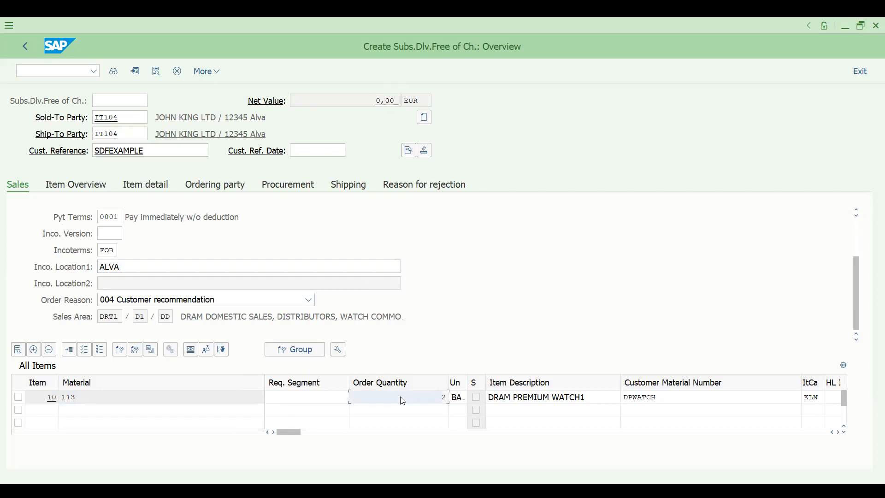
left_click(279, 171)
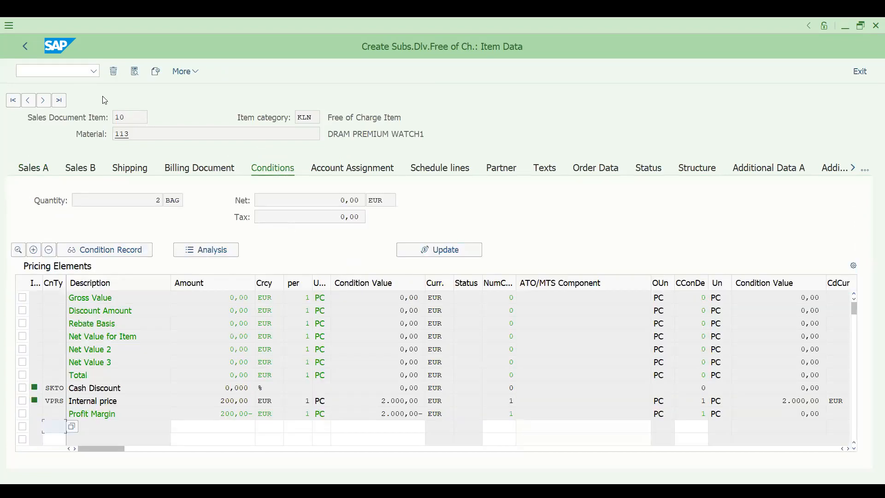
left_click(25, 47)
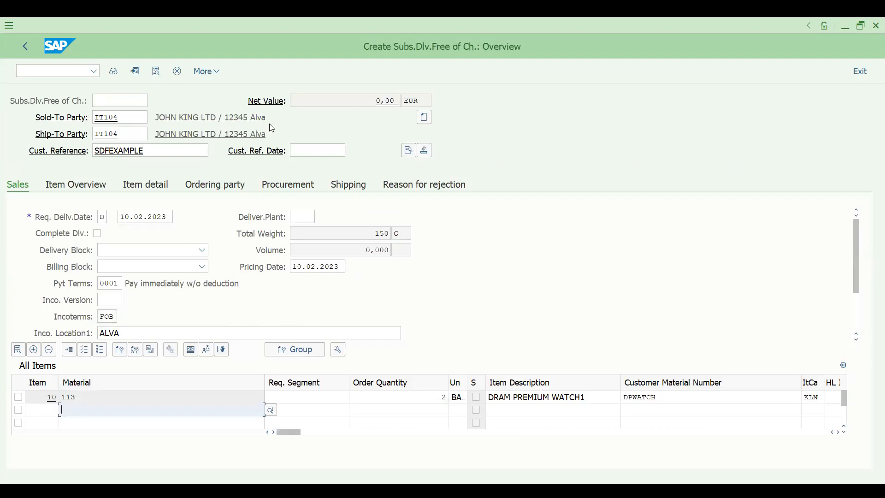
key("ctrl+s")
left_click(42, 72)
Create the VL01N delivery for order 194 at DRS1, pick 2 units and post goods issue.
type("/NV")
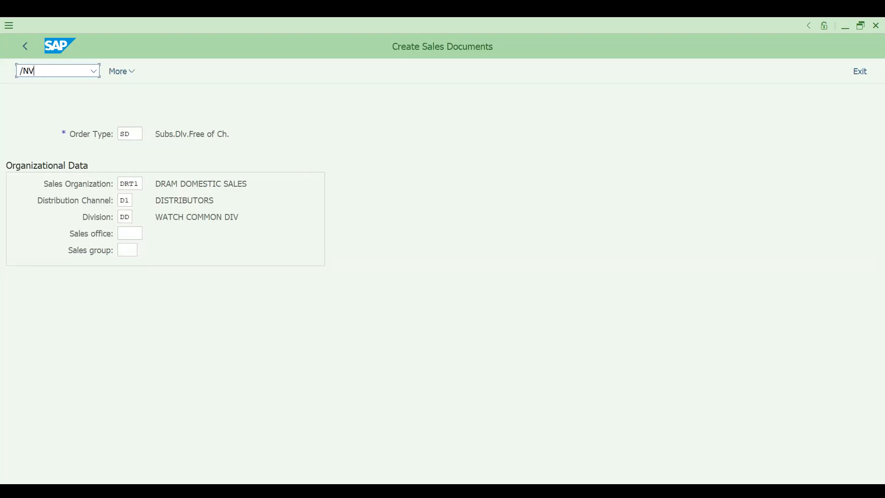
key("Return")
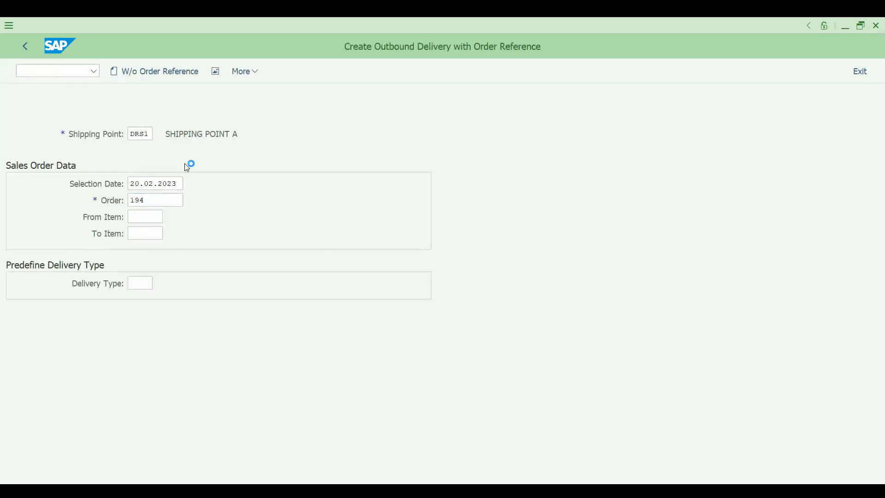
key("Return")
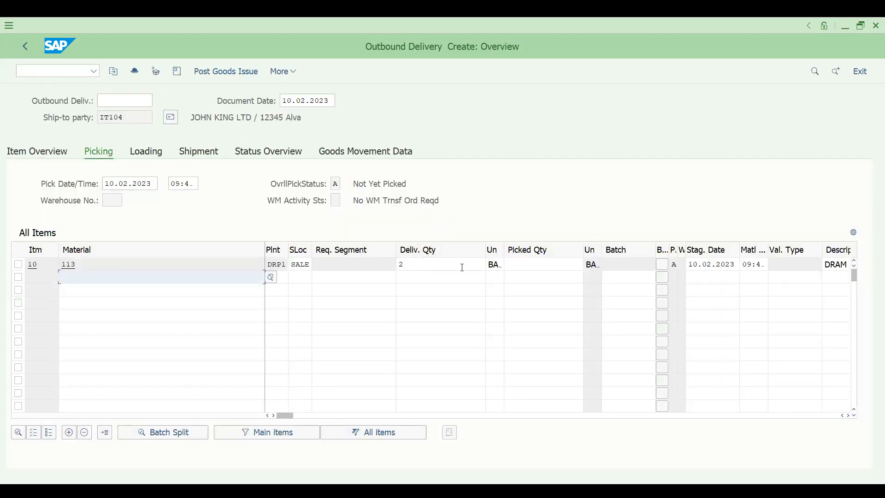
left_click(518, 265)
type("2")
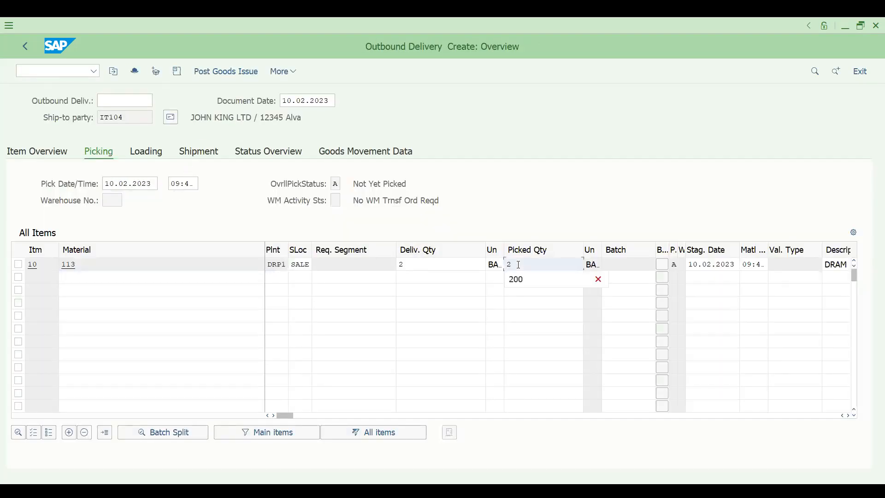
left_click(513, 219)
left_click(243, 76)
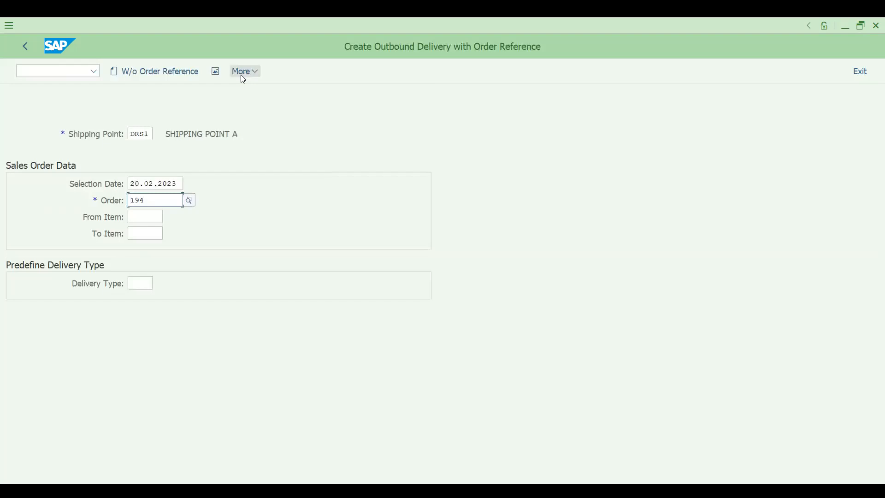
Display sales order 193 and open its document flow.
left_click(28, 69)
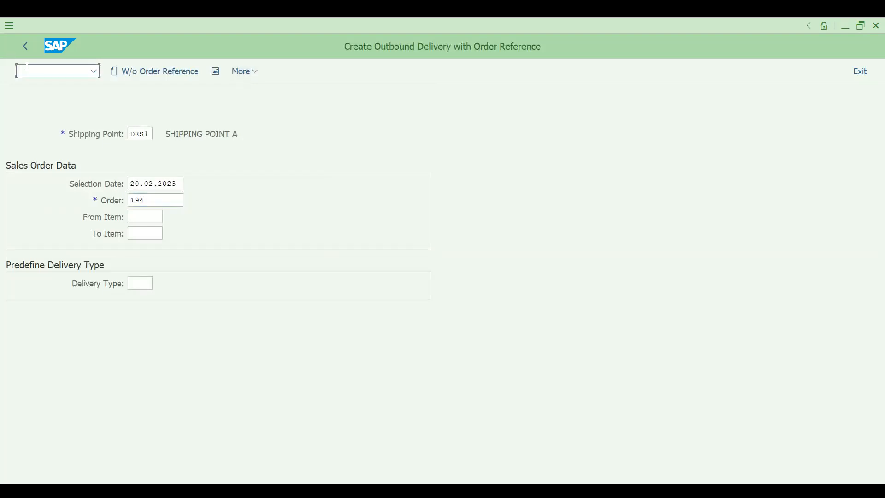
type("/NVA03")
key("Return")
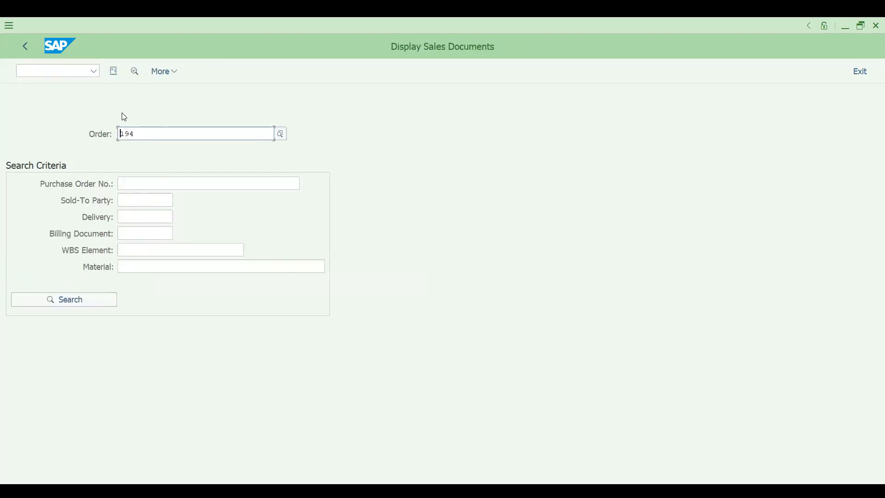
key("BackSpace")
type("3")
left_click(113, 71)
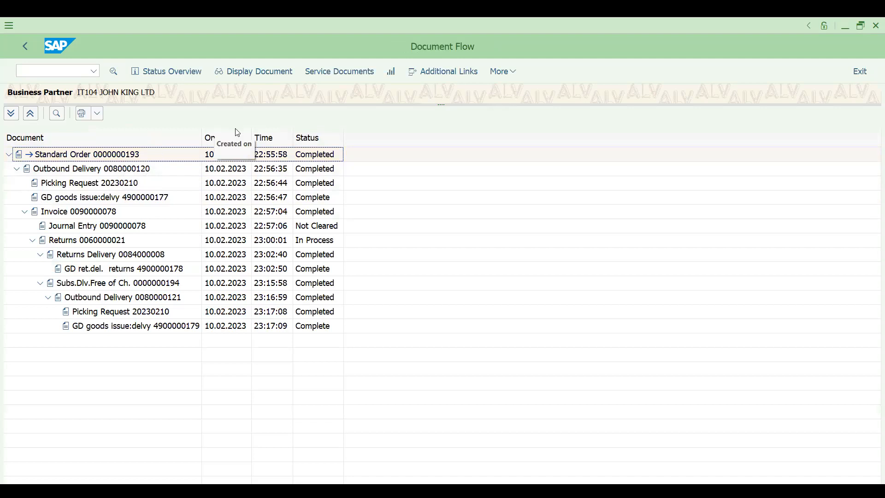
Switch the document flow to item view and check the order item's quantity of 50.
left_click(506, 72)
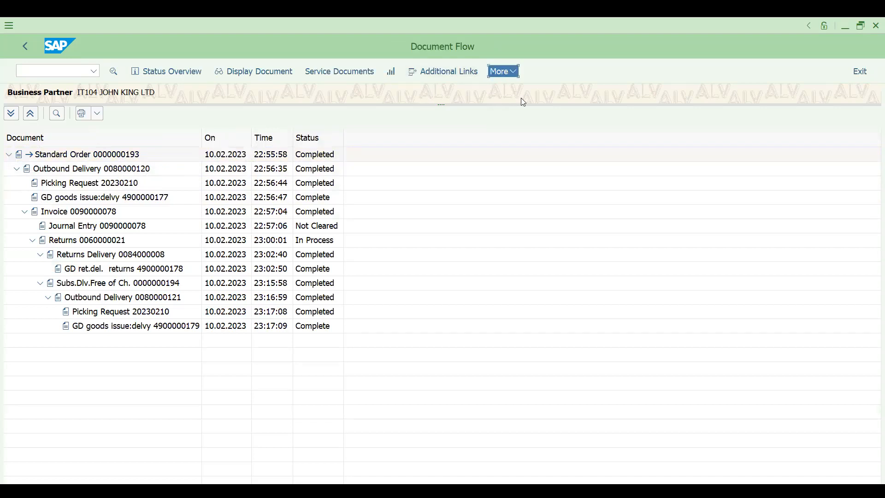
mouse_move(540, 94)
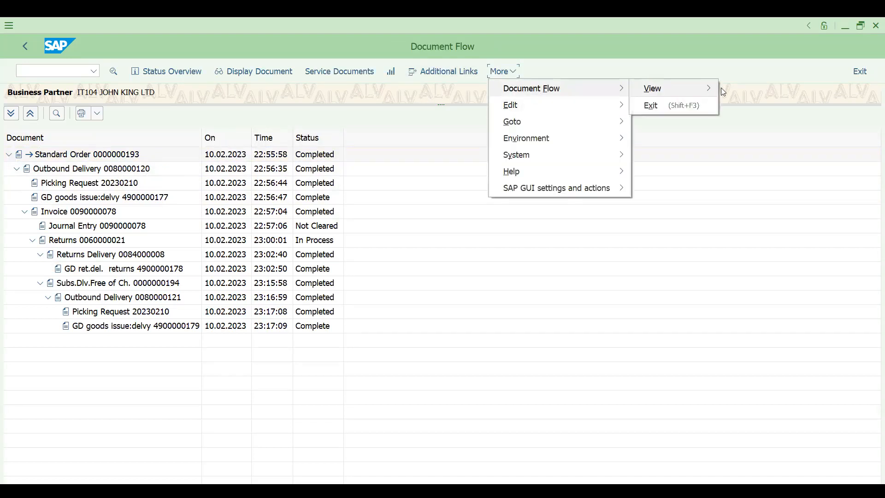
mouse_move(714, 89)
left_click(747, 106)
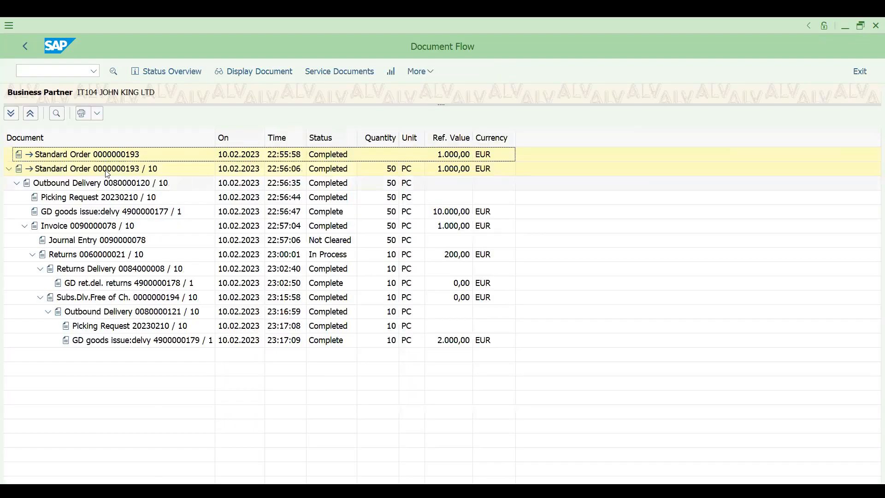
left_click(390, 170)
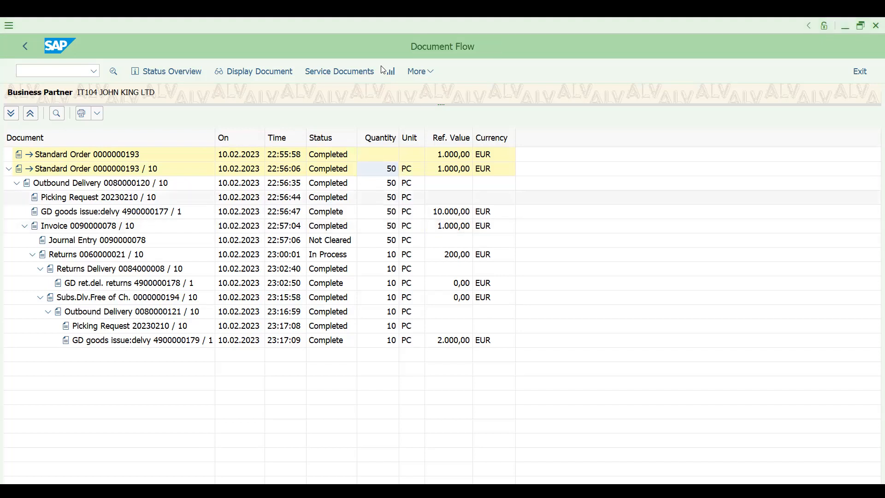
In Excel, enter VL01N in I36 and REJECTED in G37.
key("alt+Tab")
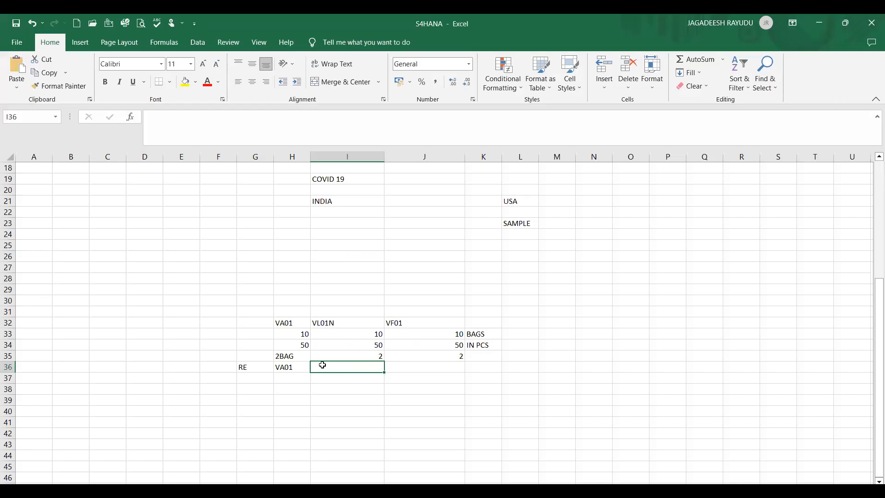
type("VL01N")
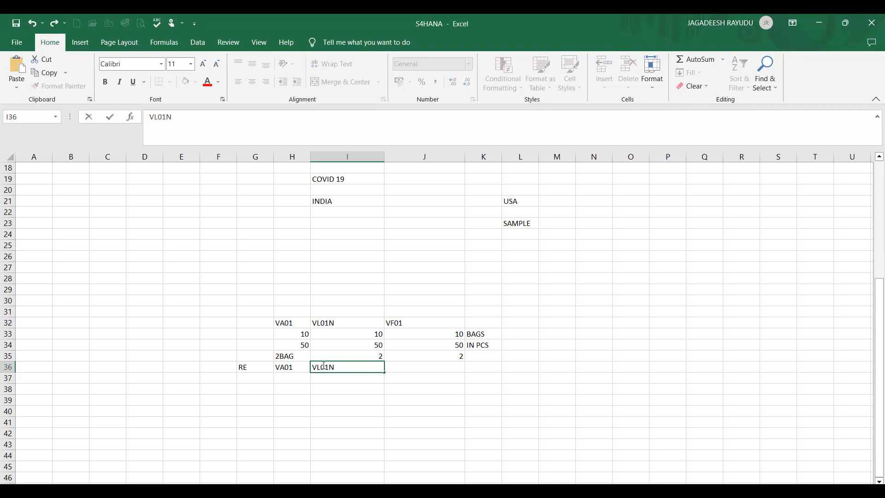
key("Return")
key("Left")
key("Left")
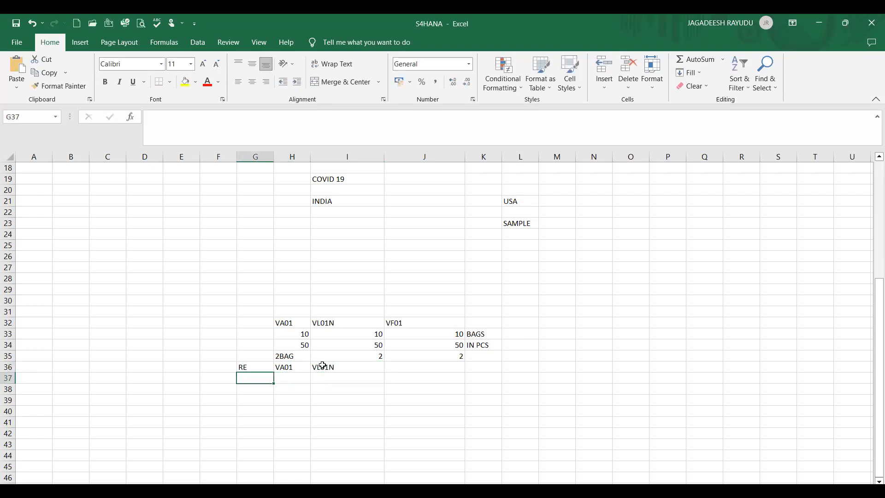
type("REJECTED")
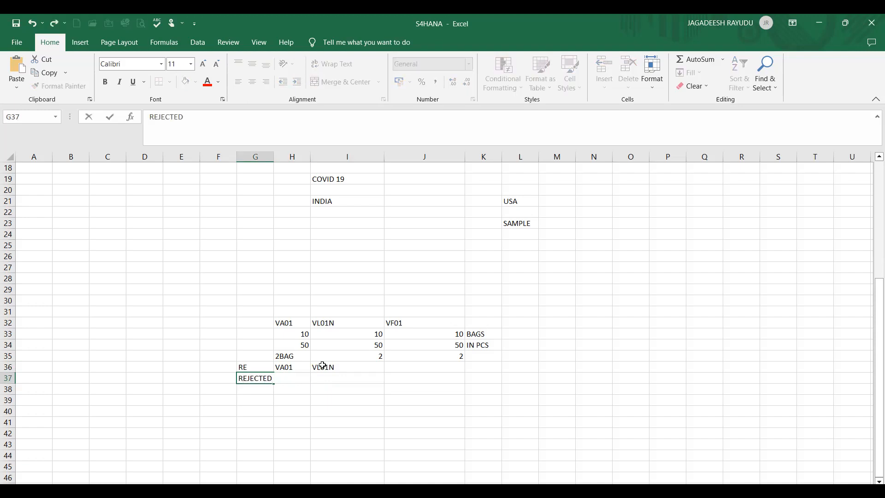
key("Return")
Fill row 38 with SD, VA01 and VL01N in G38:I38.
key("Right")
key("Left")
key("Right")
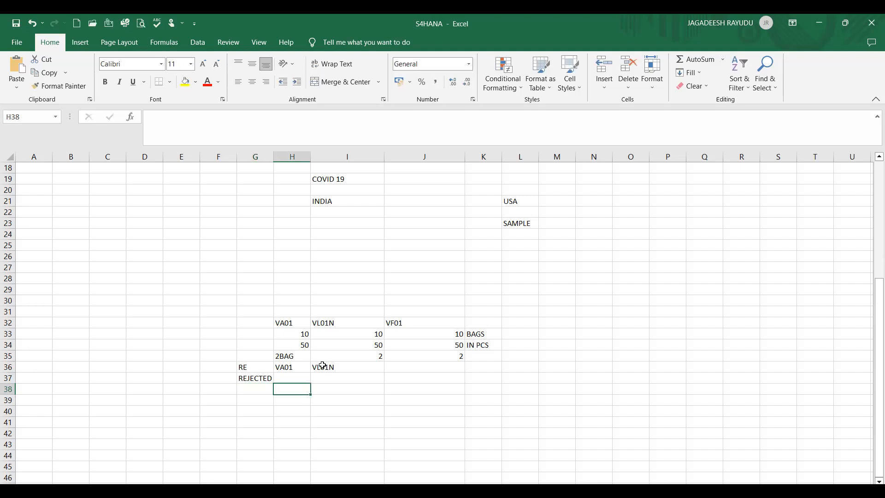
type("VA01")
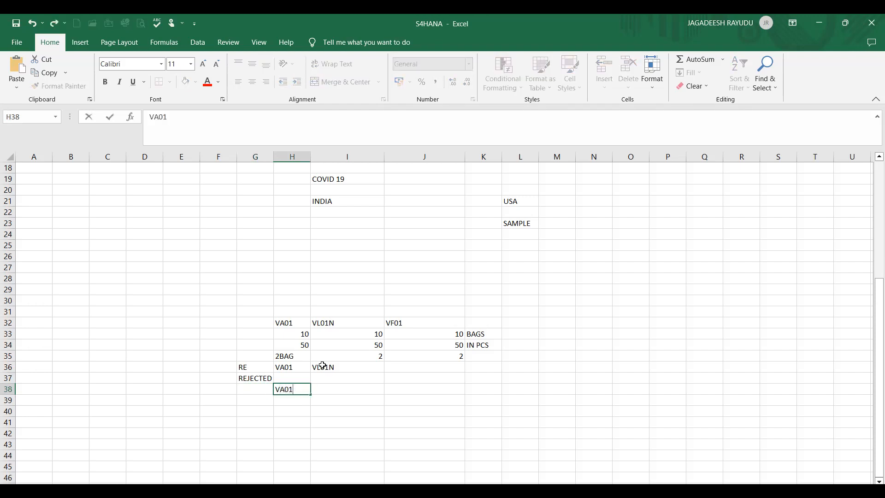
left_click(251, 391)
type("SD")
key("Right")
key("Right")
type("L01N")
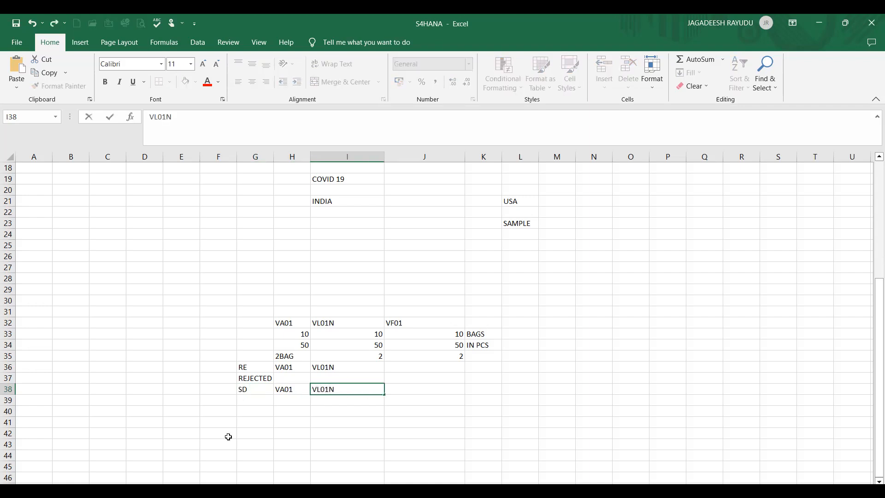
left_click(227, 437)
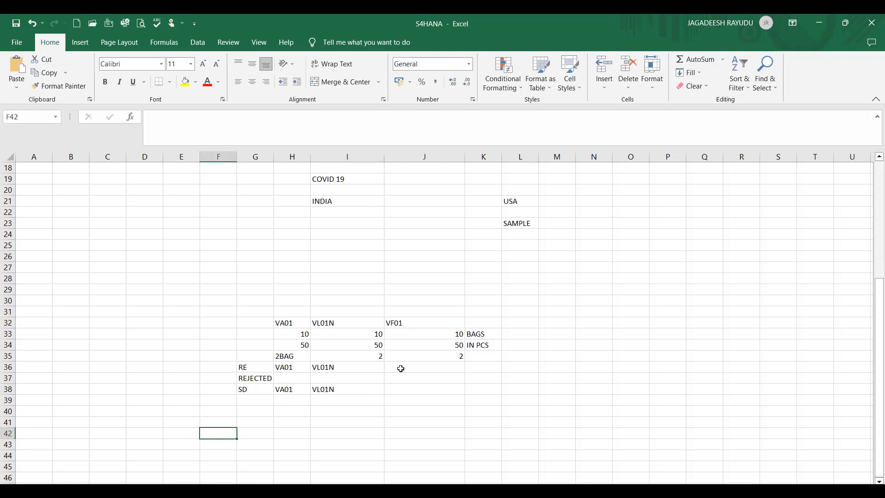
Enter quantity 2 in both H39 and I39.
left_click(429, 367)
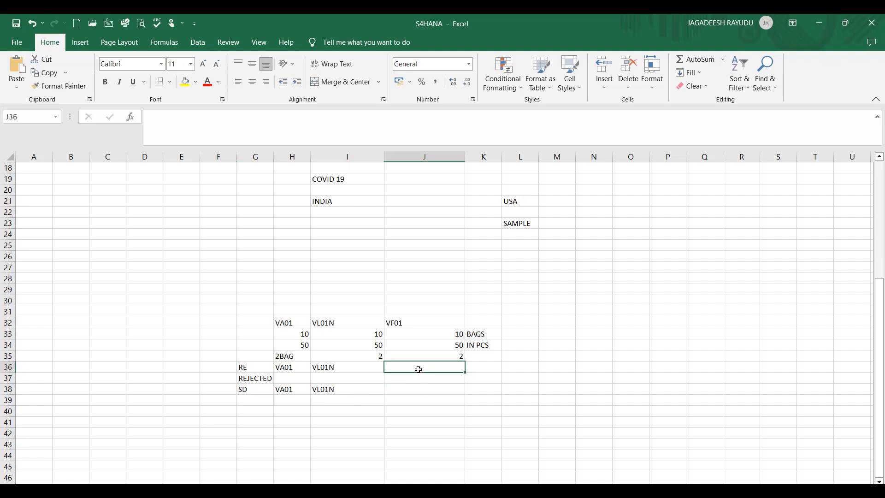
type("2")
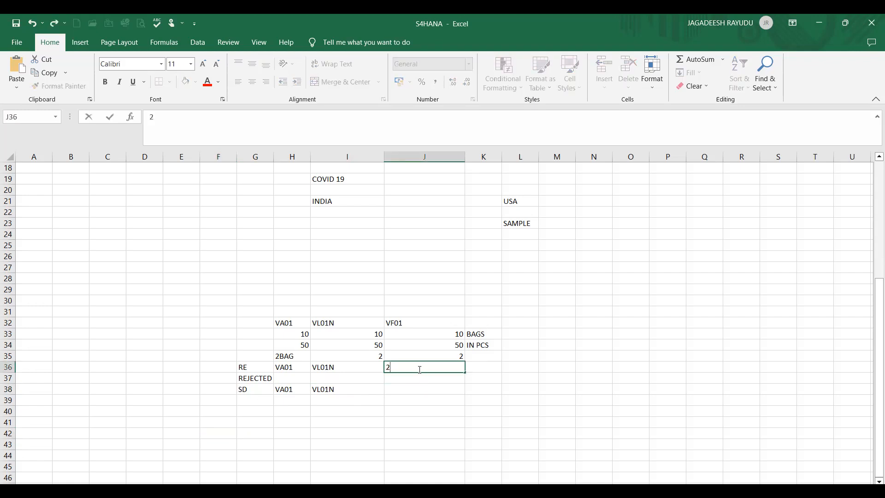
key("BackSpace")
left_click(346, 364)
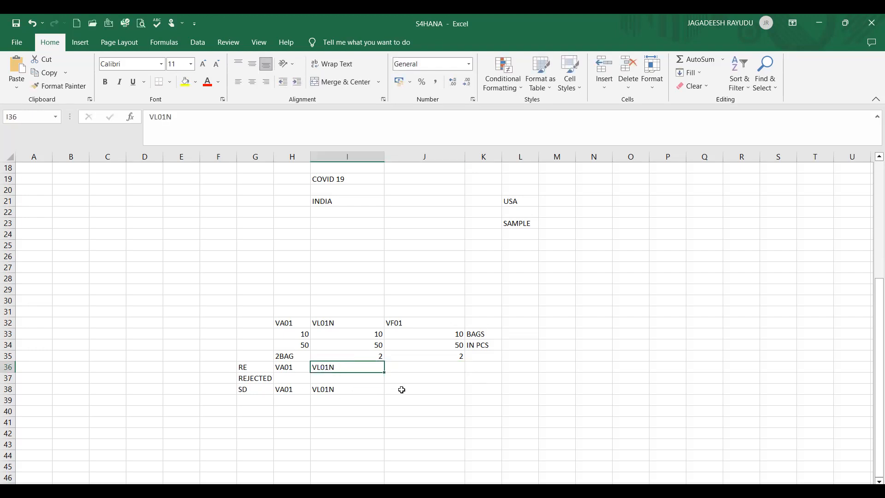
left_click(283, 402)
type("2")
key("Tab")
type("2")
key("Tab")
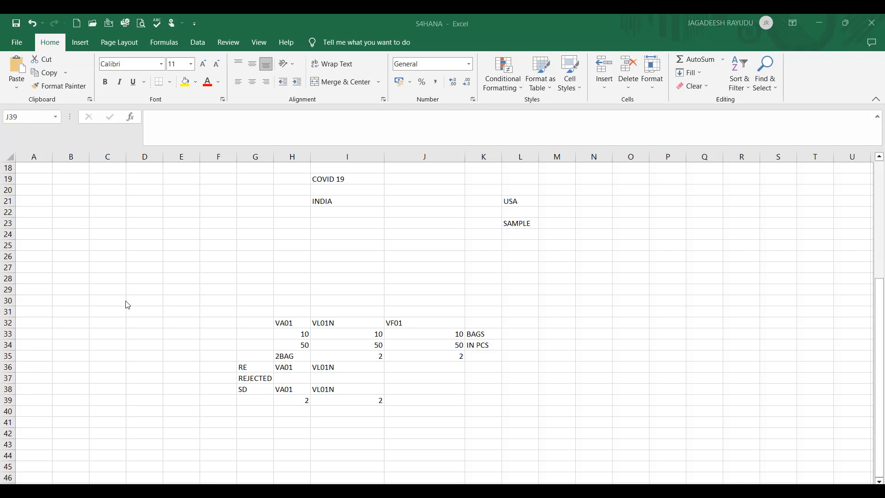
Type the heading ADVANCED RETURNS in cell D29, then switch over to the browser.
left_click(110, 365)
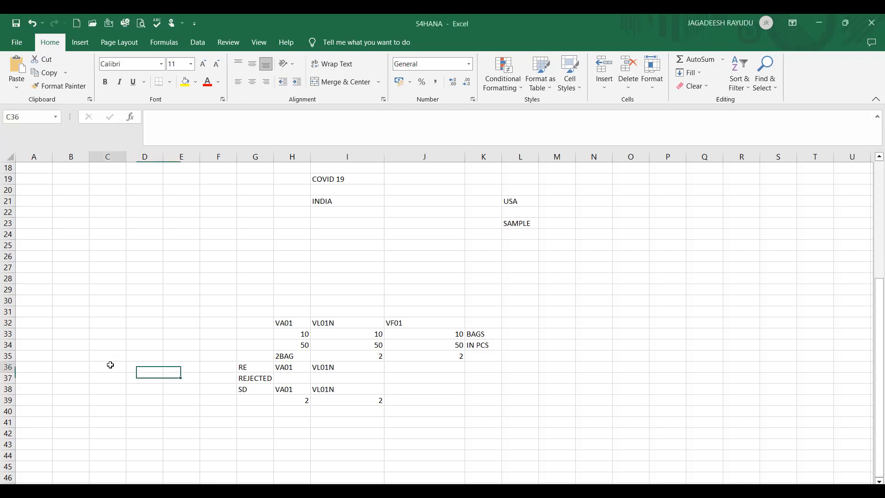
left_click(127, 300)
left_click(129, 288)
type("A")
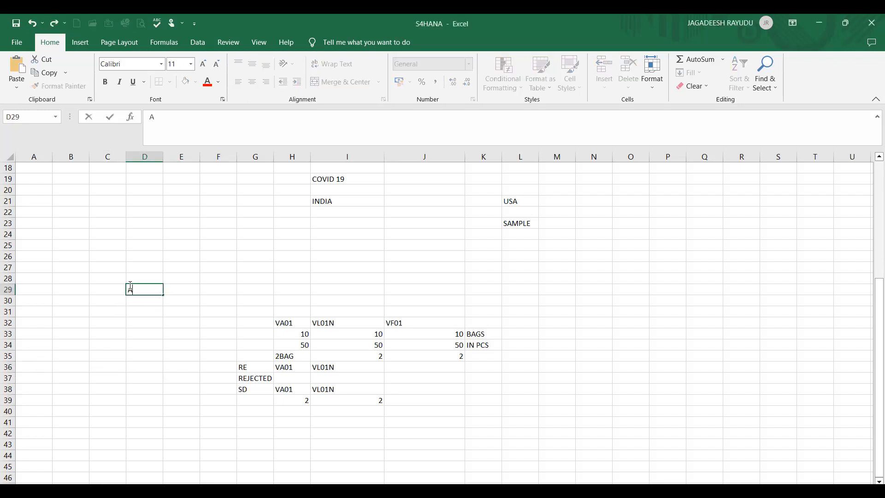
type("DVANCED RETURNS")
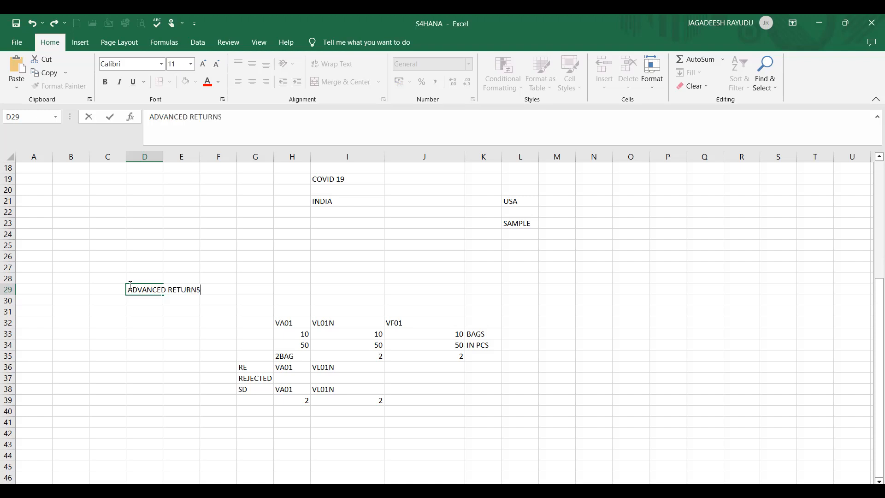
left_click(147, 345)
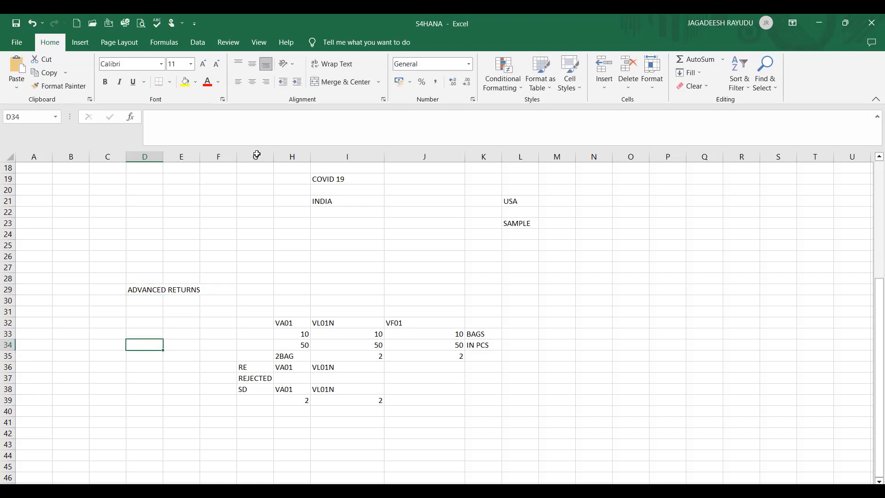
key("alt+Tab")
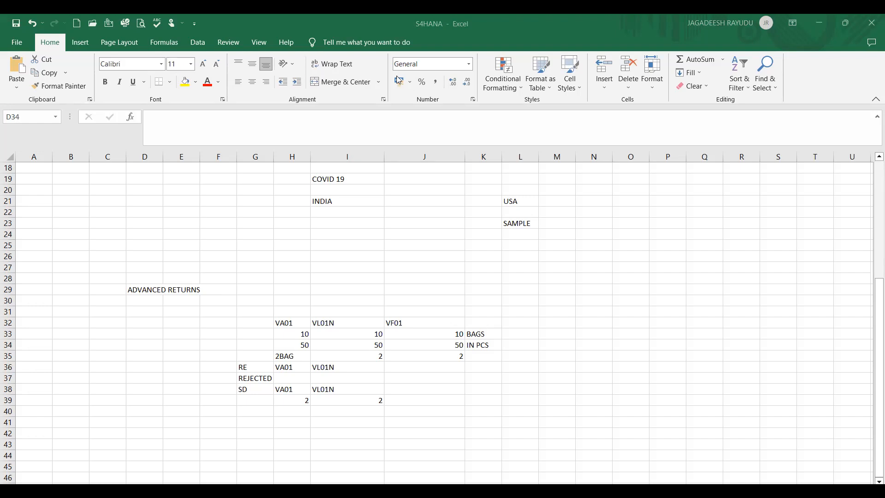
key("alt+Tab")
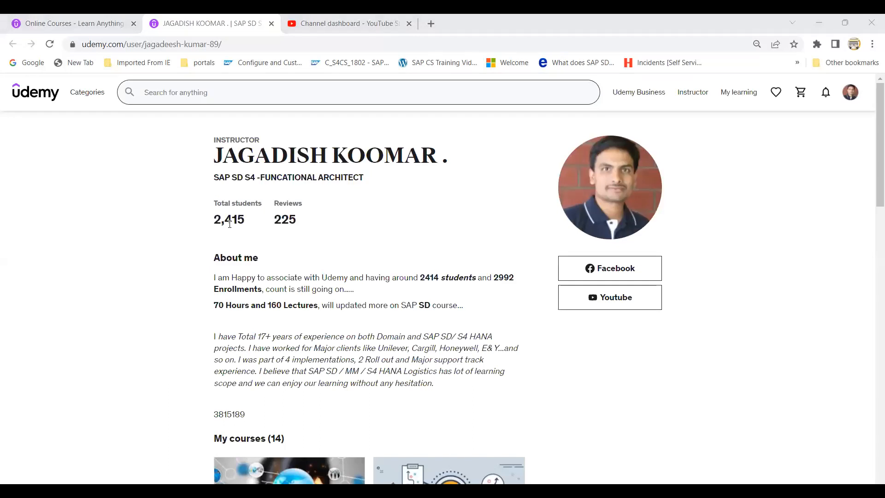
Scroll down through the instructor's 14 listed courses and back to the top.
left_click_drag(877, 163, 876, 193)
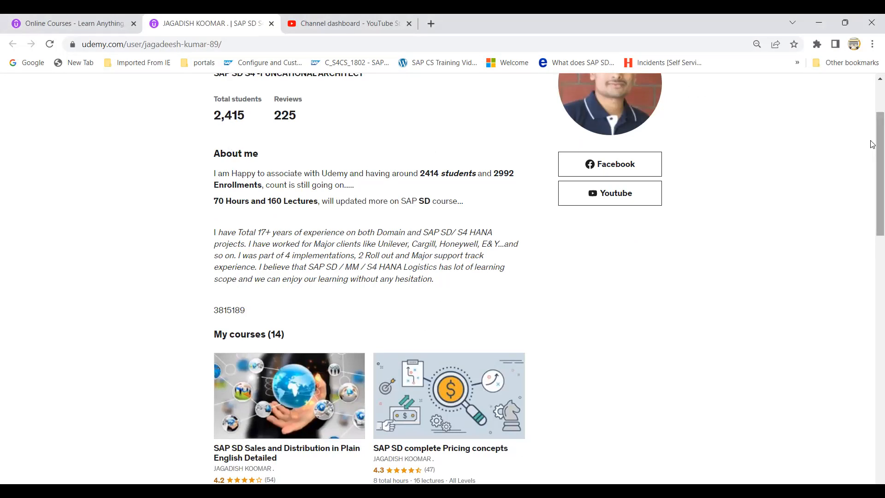
left_click_drag(873, 151, 872, 202)
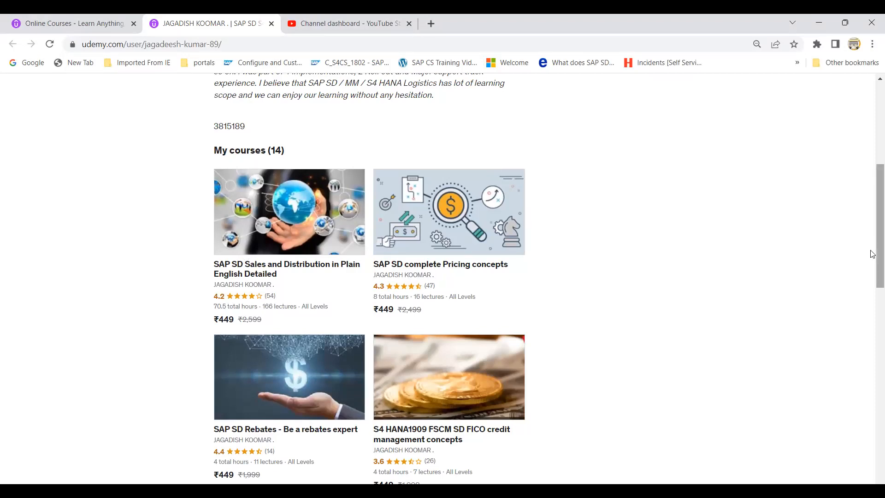
scroll(872, 305, "down", 6)
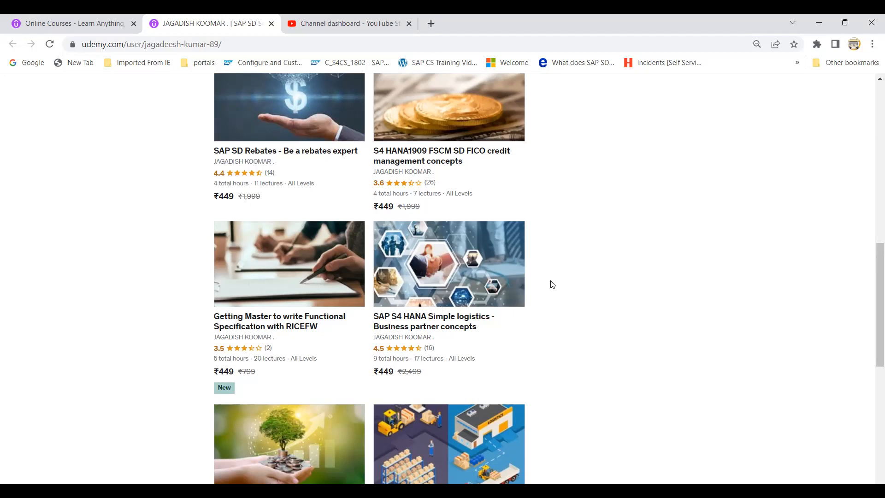
left_click_drag(879, 270, 873, 73)
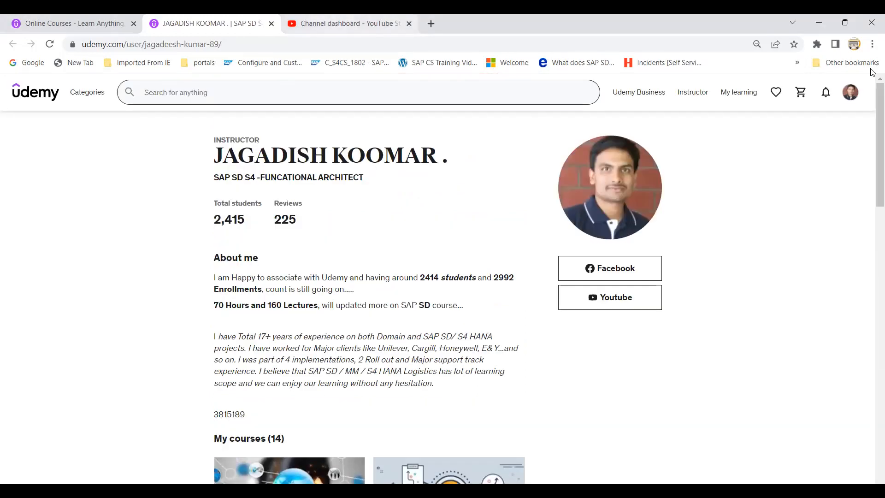